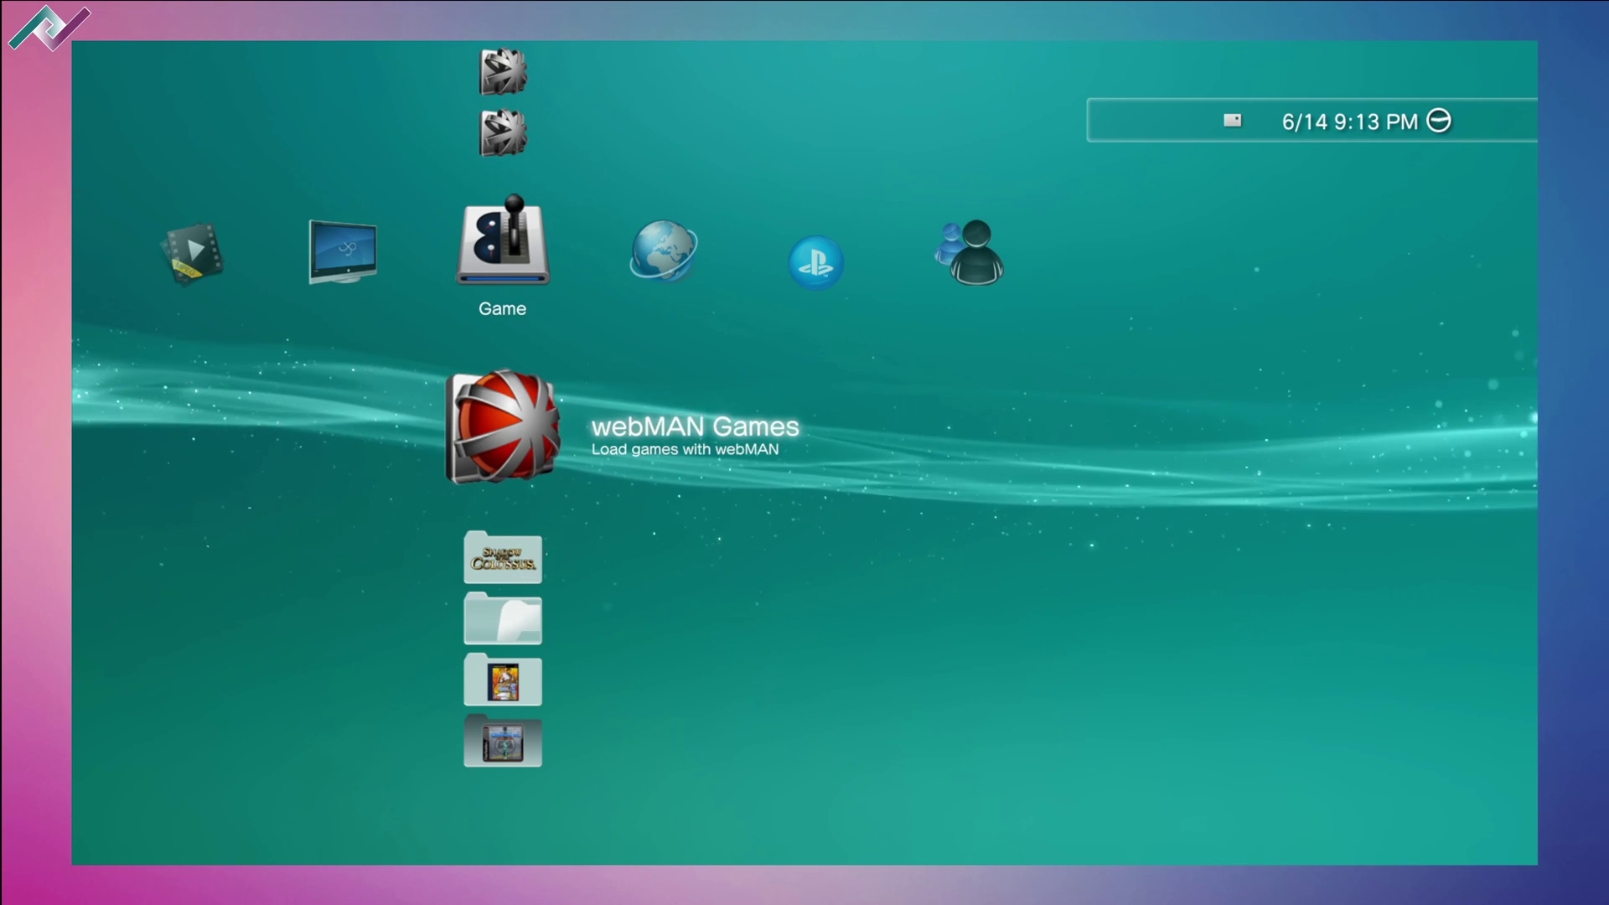
Look through the PS3 games installed in the PlayStation 3 folder of the Game category
key(Down)
key(Return)
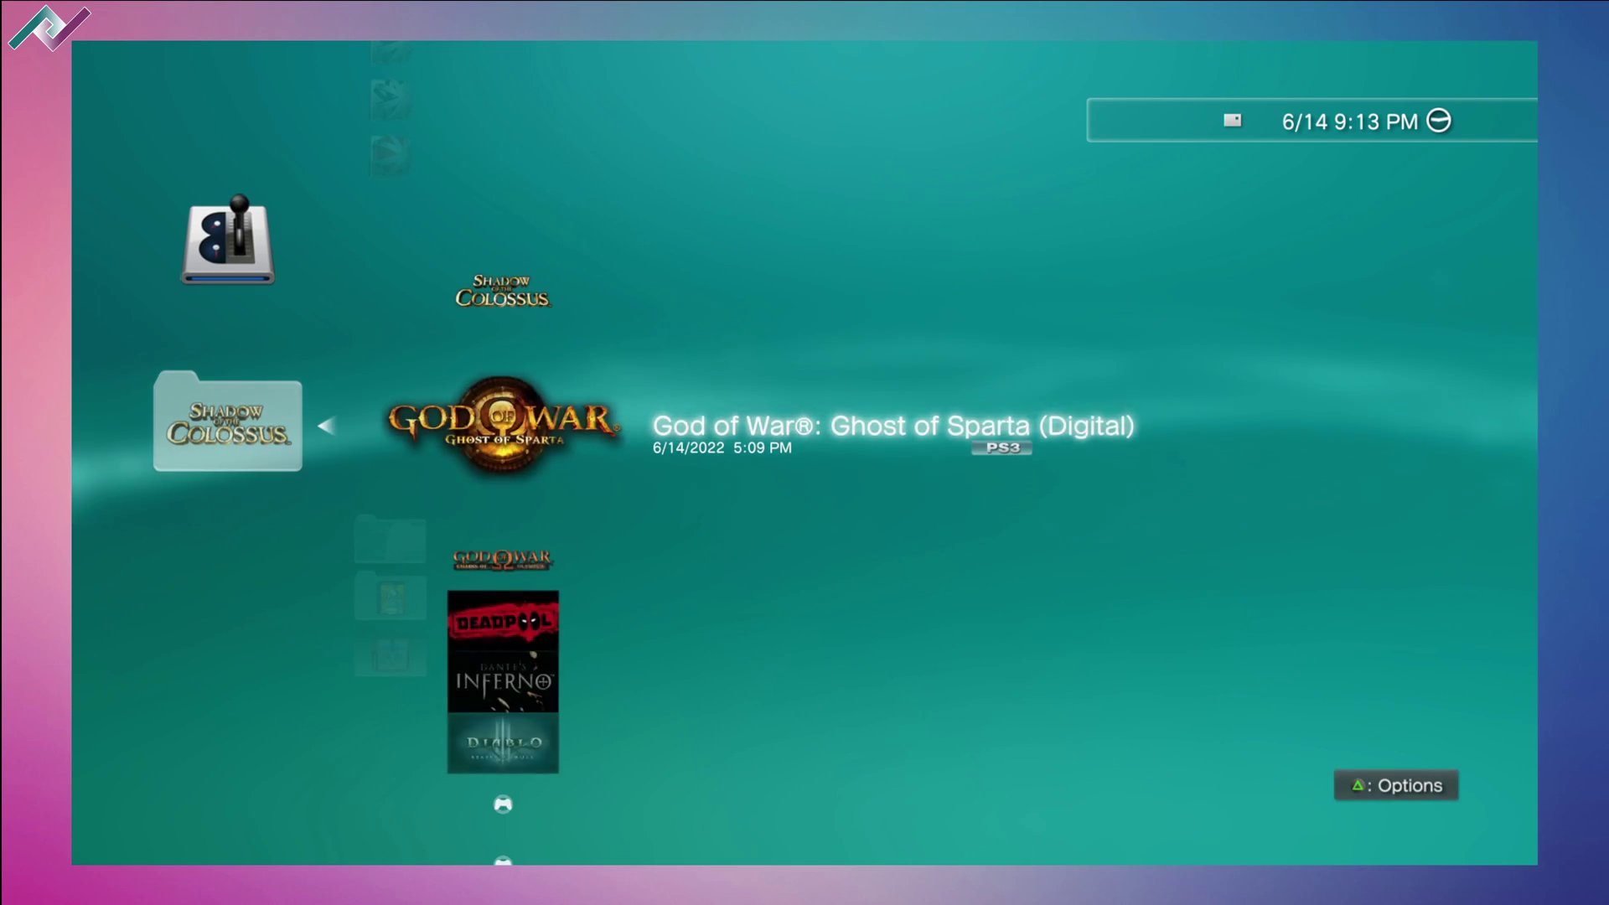
key(Down)
key(Down)
key(Down)
key(Down)
key(Down)
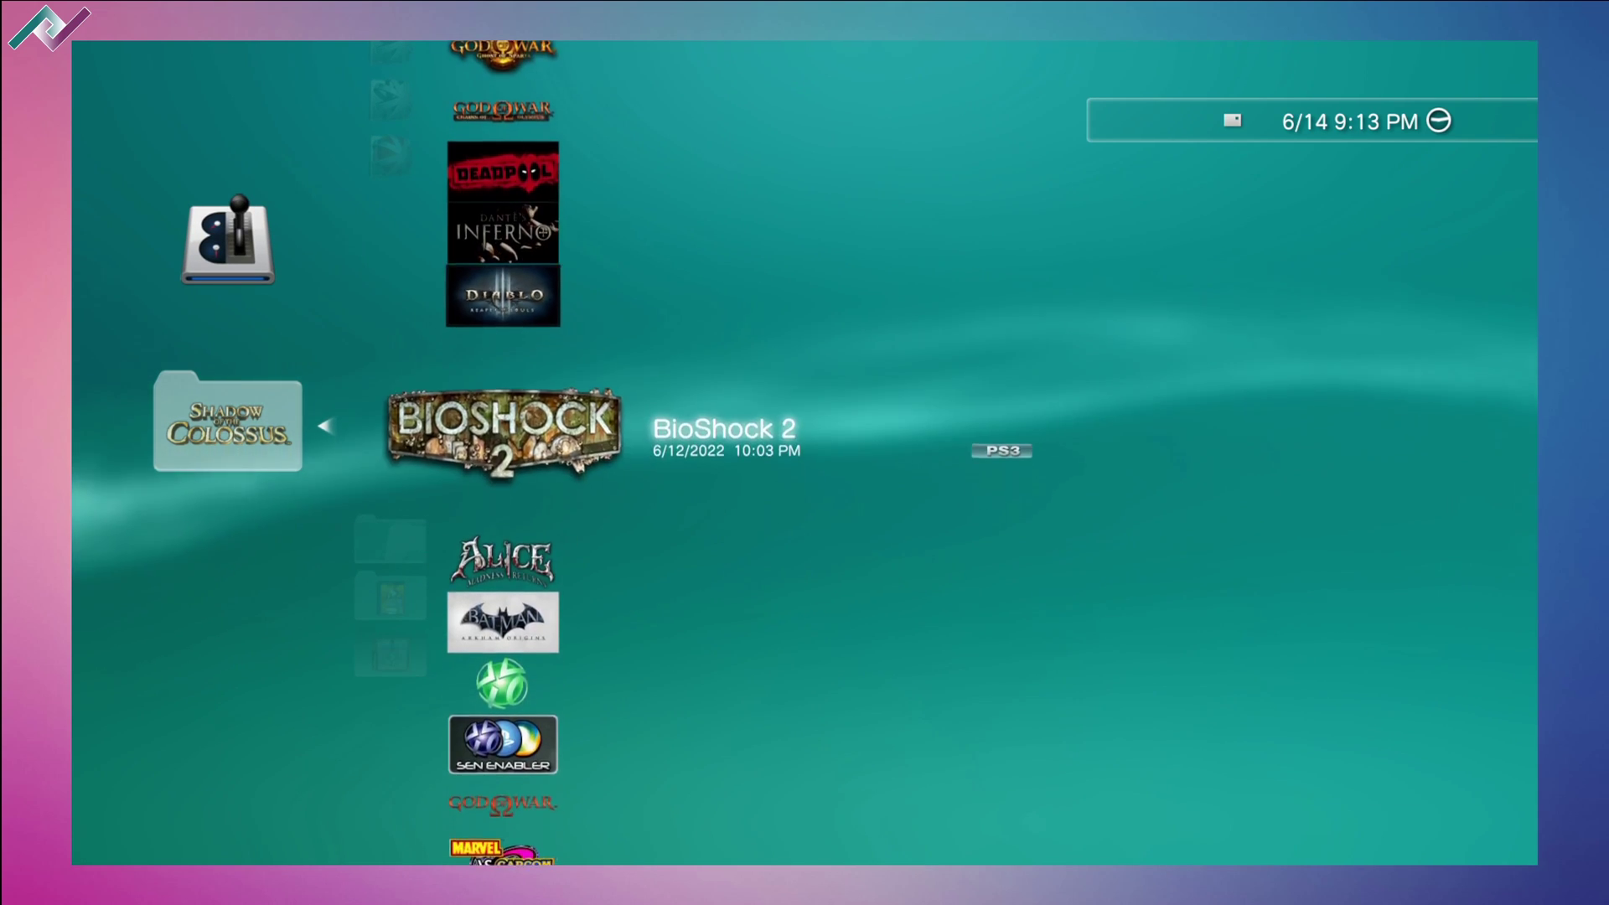
key(Up)
key(Up)
key(Up)
key(Up)
key(Up)
key(Up)
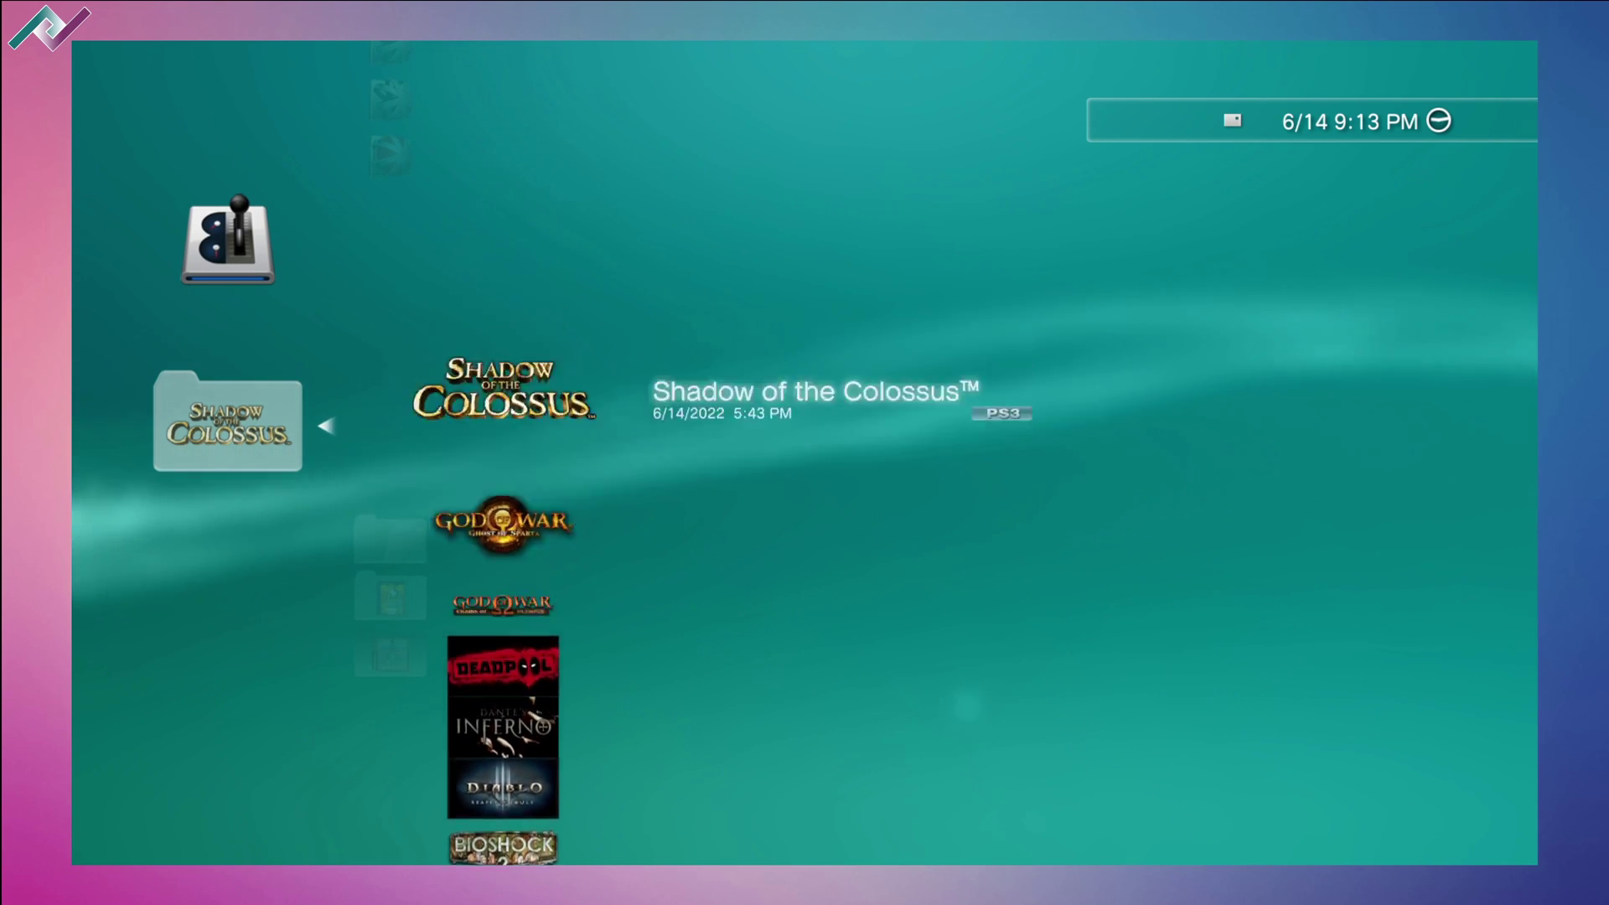
key(Escape)
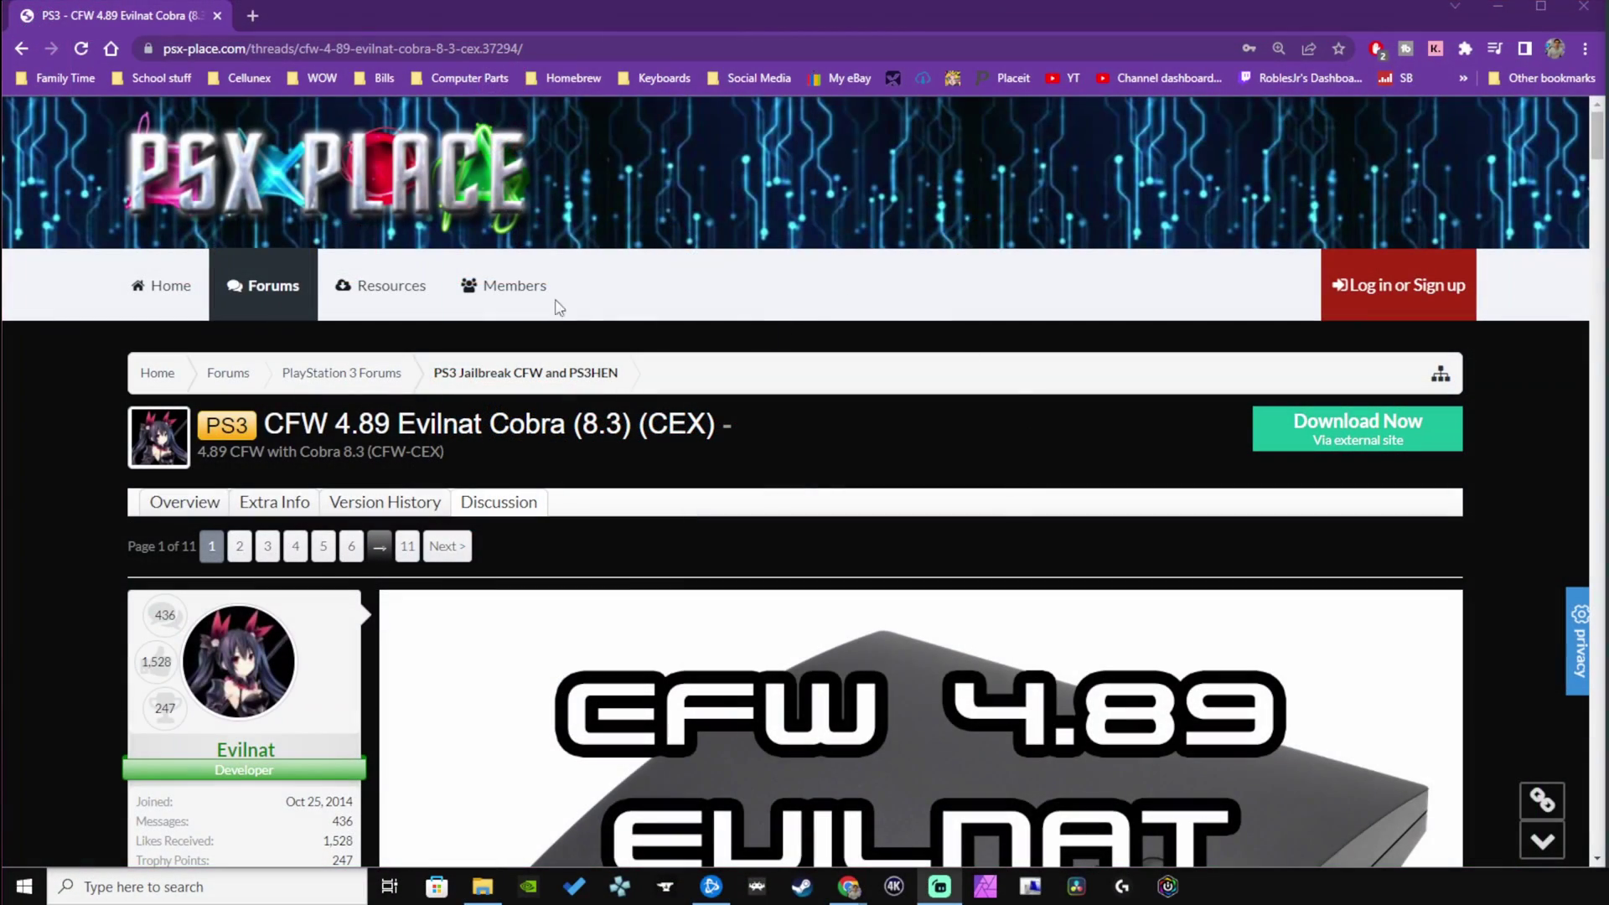
In the web browser, download CFW EVILNAT 4.89 COBRA 8.3 [CEX] through its MEGA link on the PSX-Place thread
scroll(865, 686, down, 20)
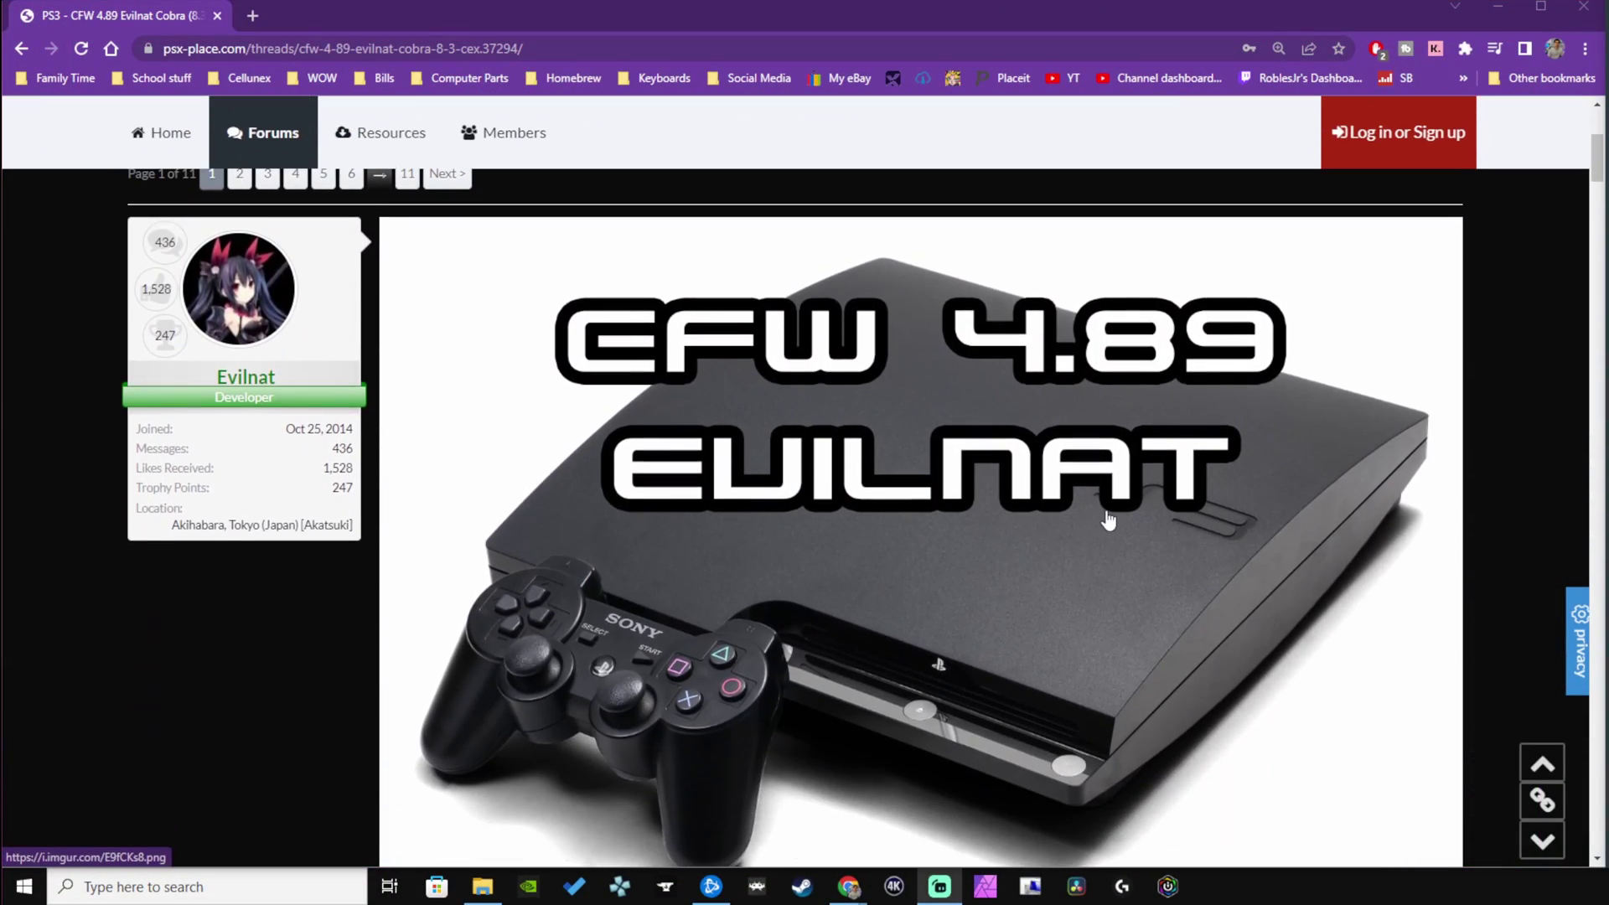
scroll(1108, 521, down, 15)
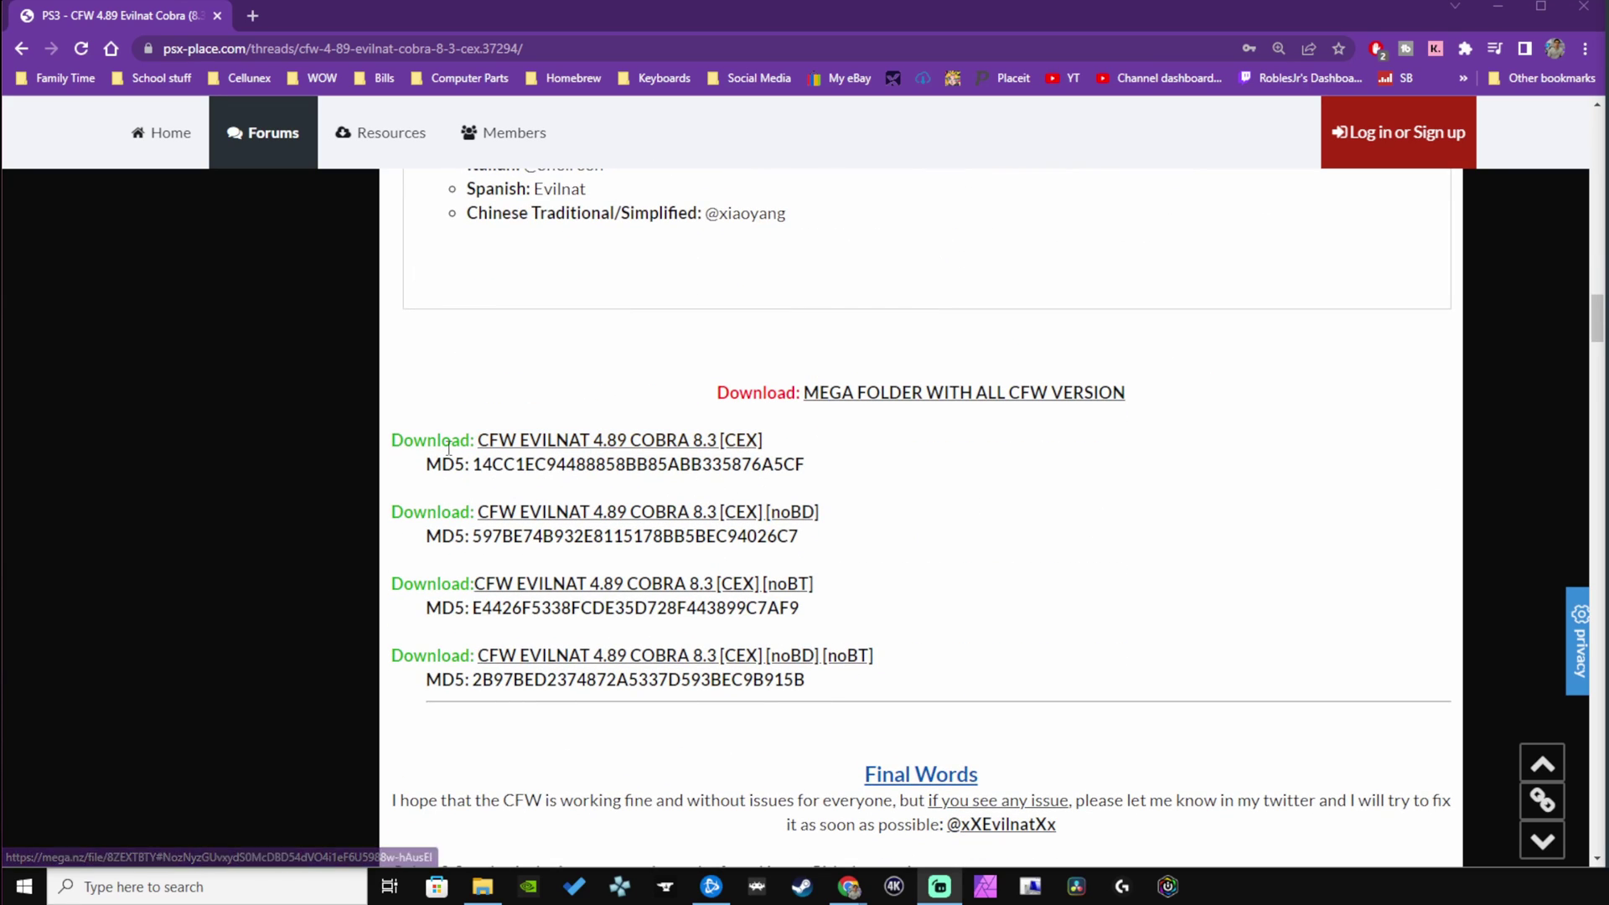
click(752, 443)
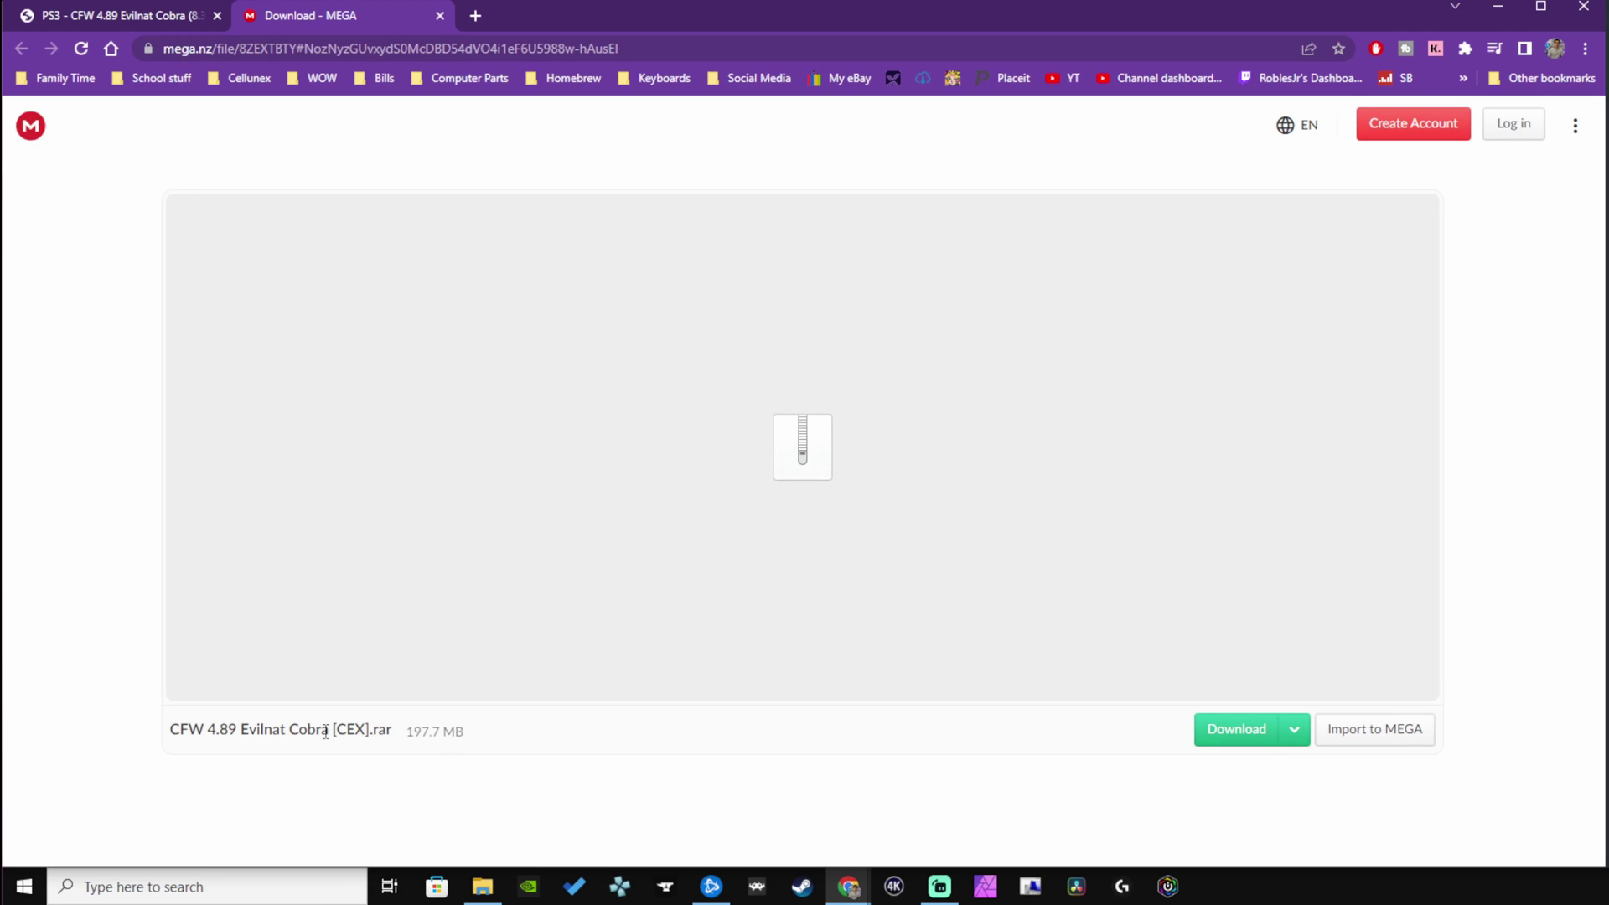
drag(487, 738, 260, 735)
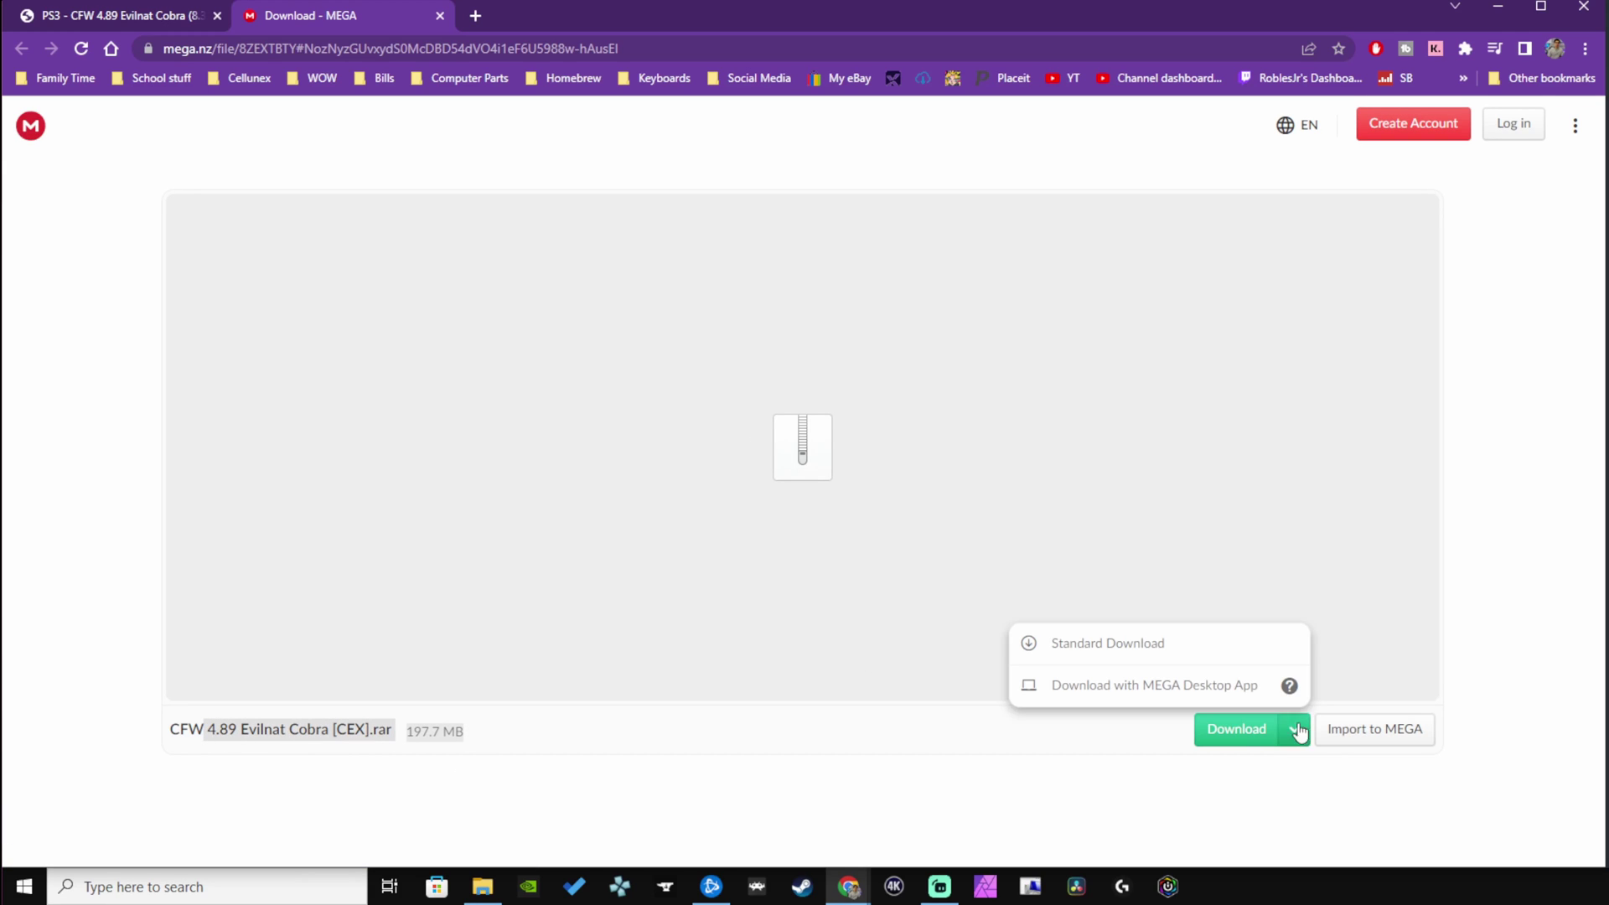
click(1250, 742)
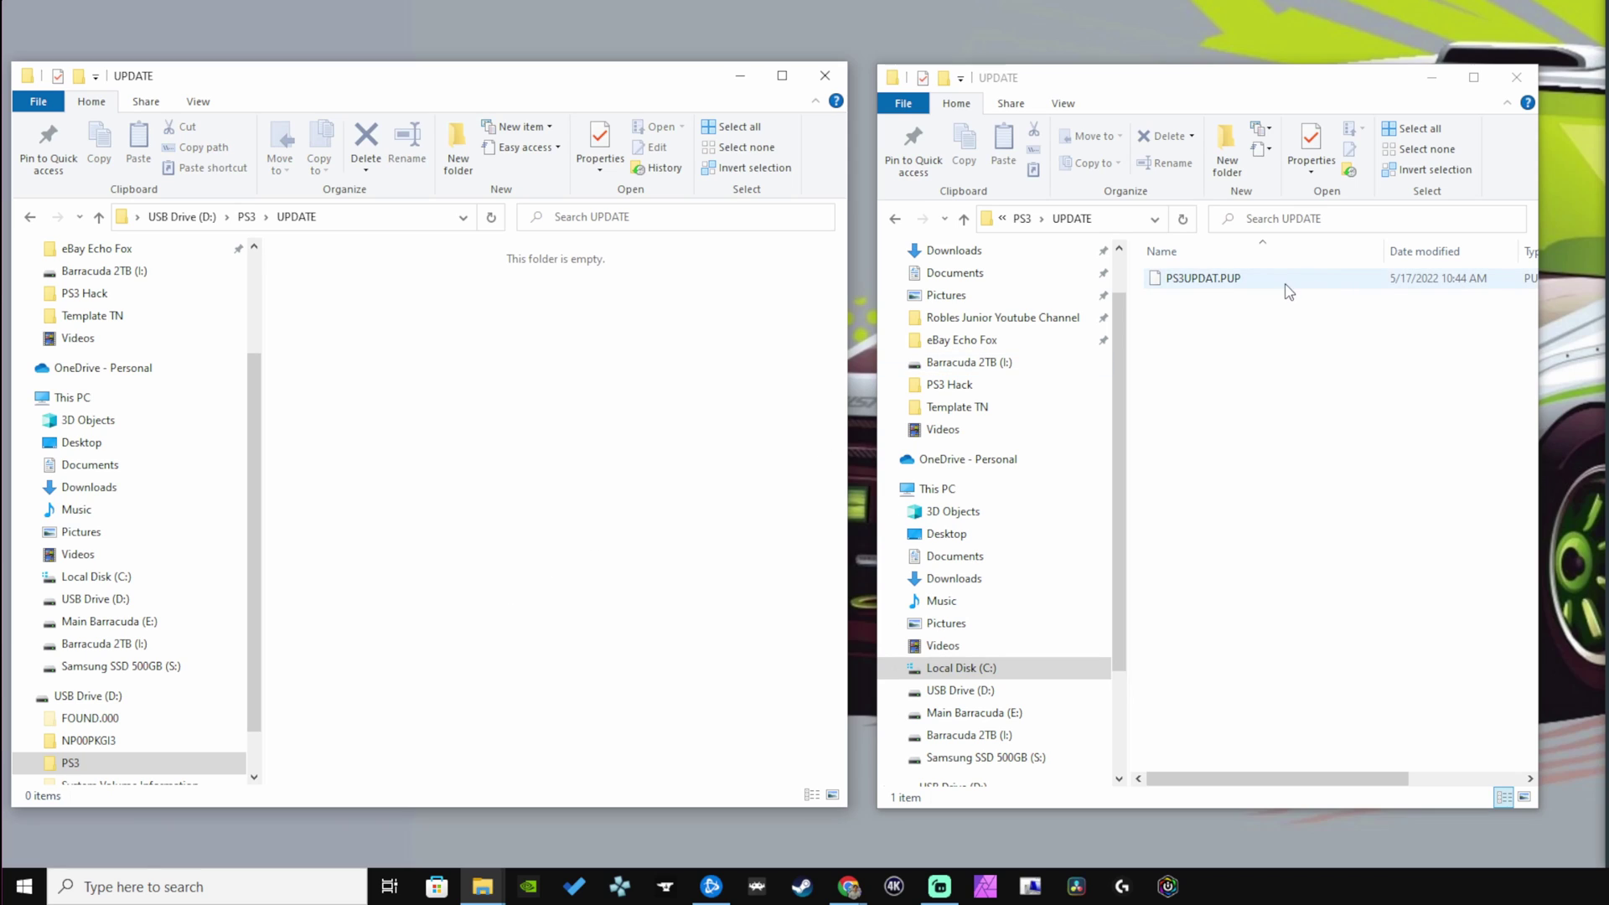
Copy PS3UPDAT.PUP from the local UPDATE folder into the PS3\UPDATE folder on the USB drive (D:)
click(1289, 290)
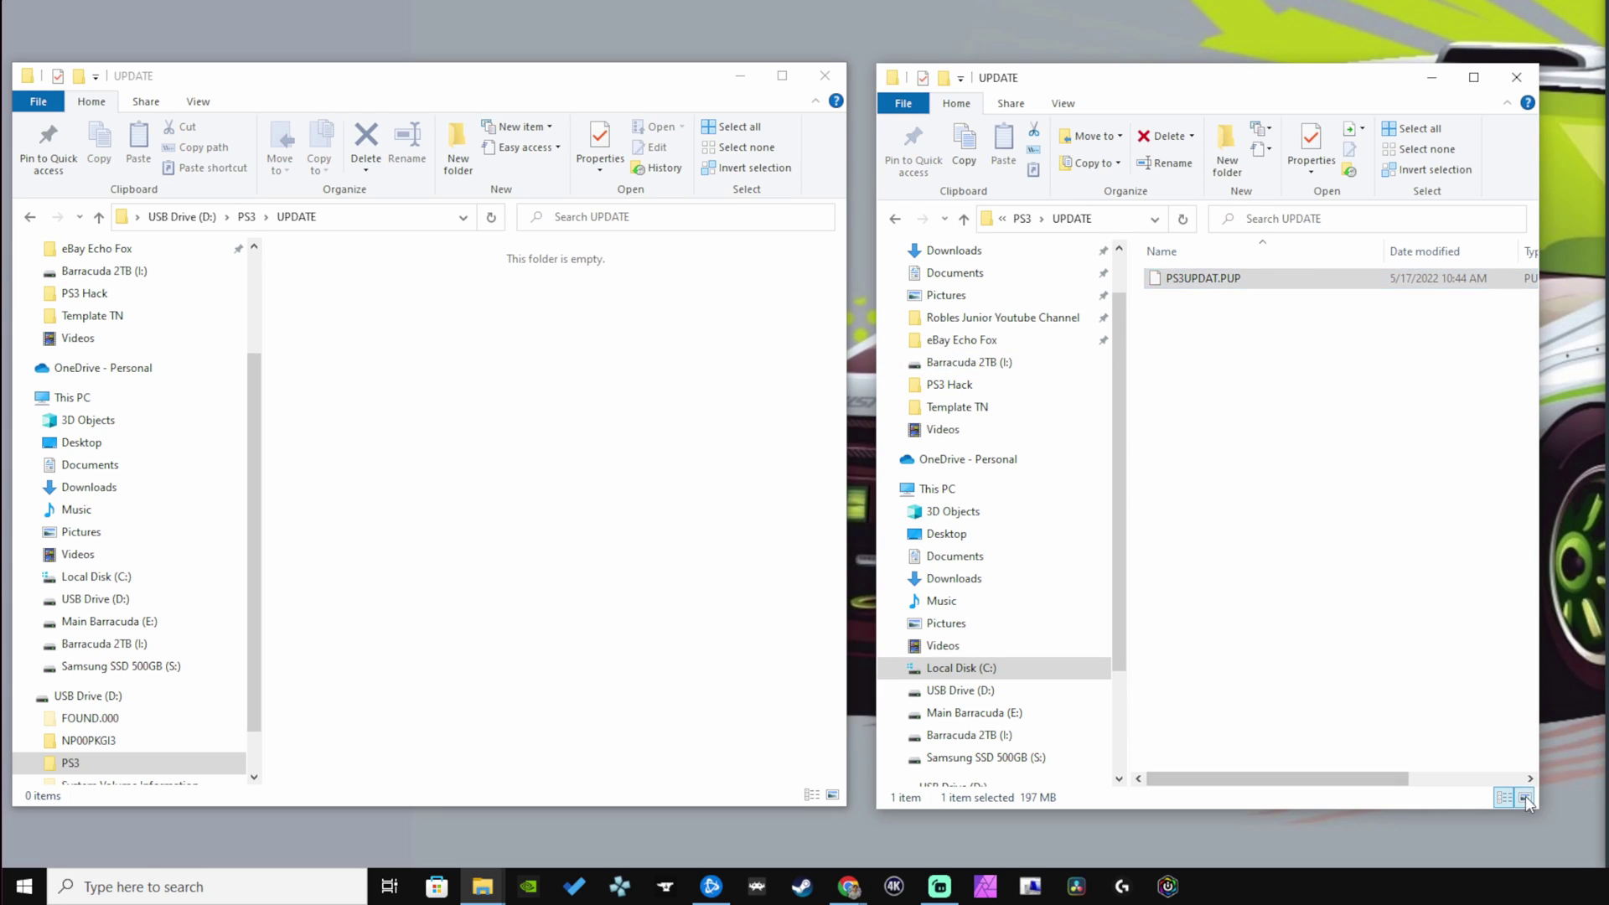
key(ctrl+shift+2)
click(637, 467)
key(ctrl+v)
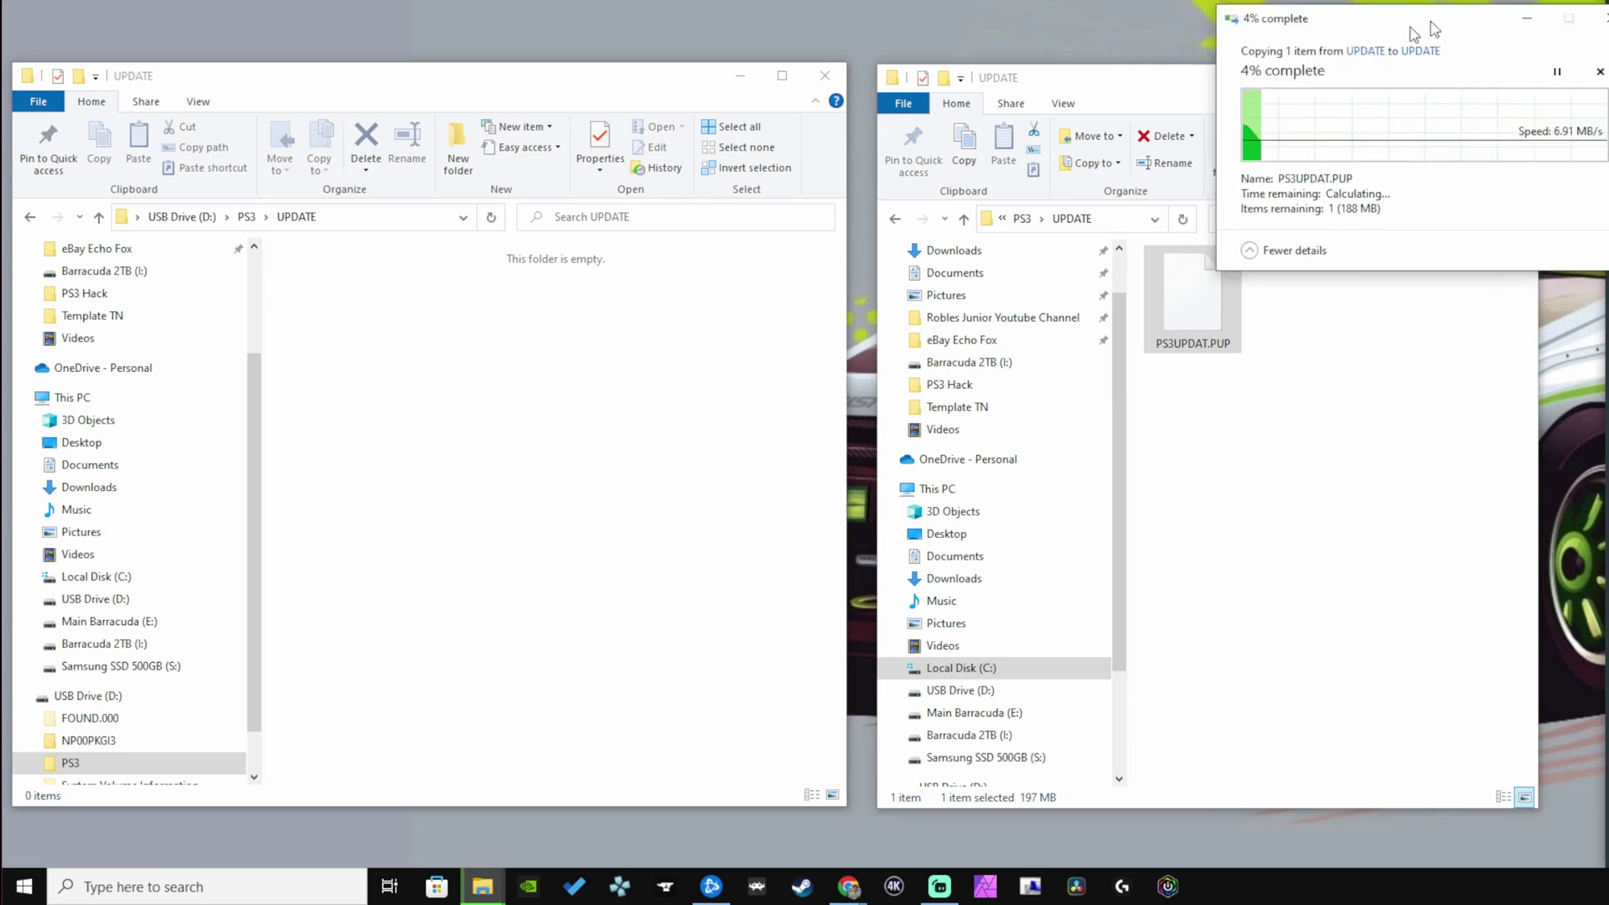
drag(1375, 43, 855, 267)
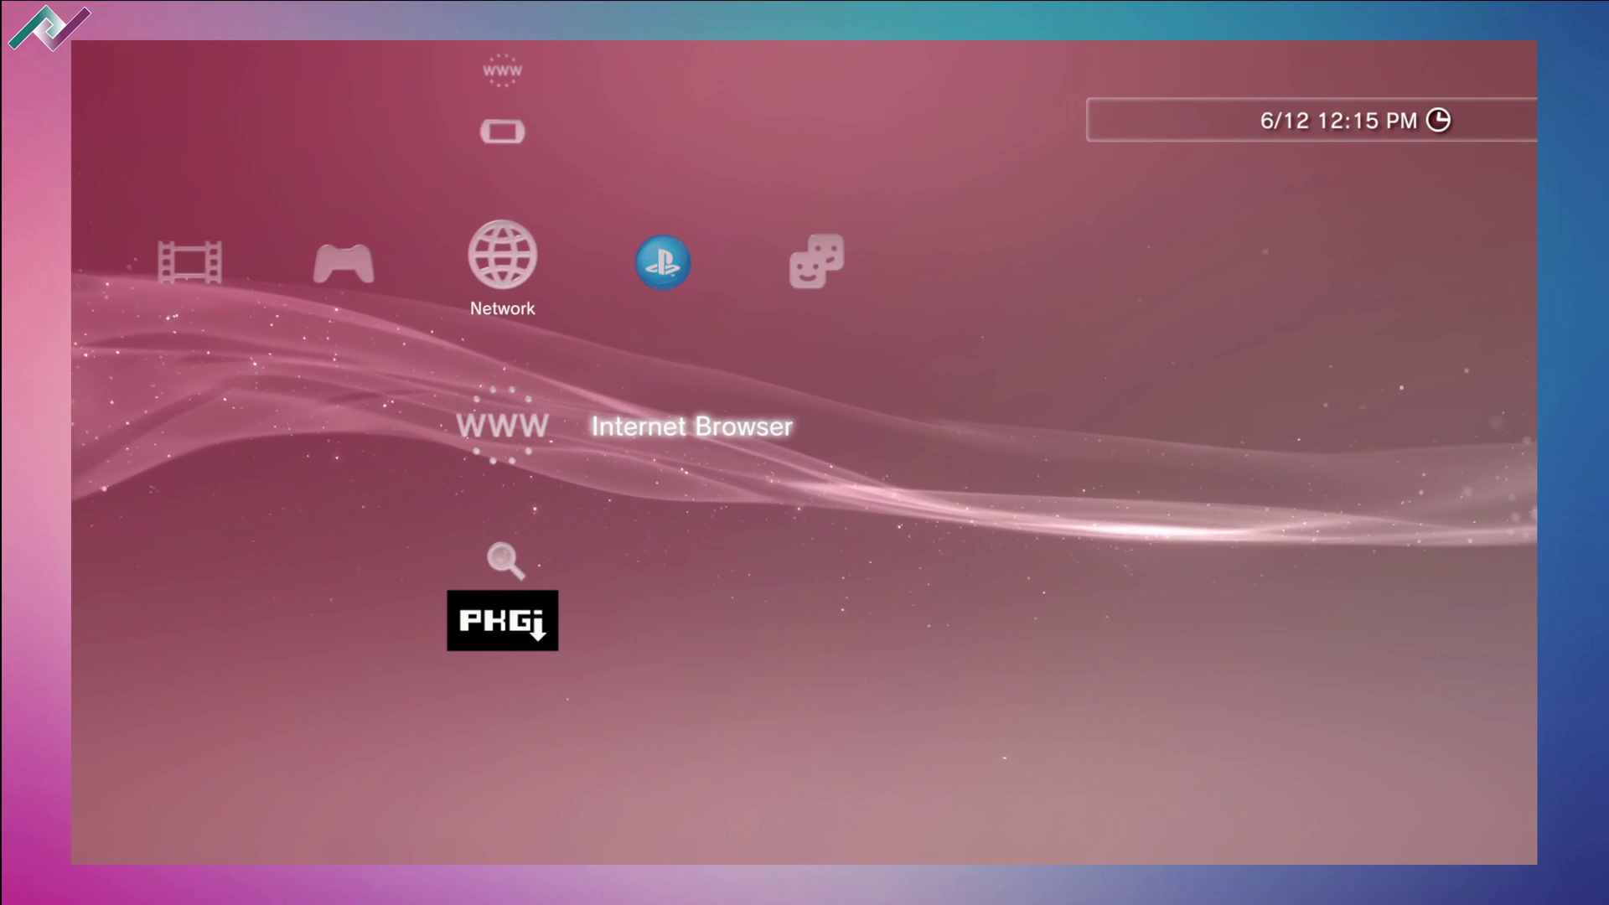
On the PS3, start a System Update via Storage Media and accept the 4.89 Evilnat update data from the USB device
key(Left)
key(Left)
key(Left)
key(Left)
key(Left)
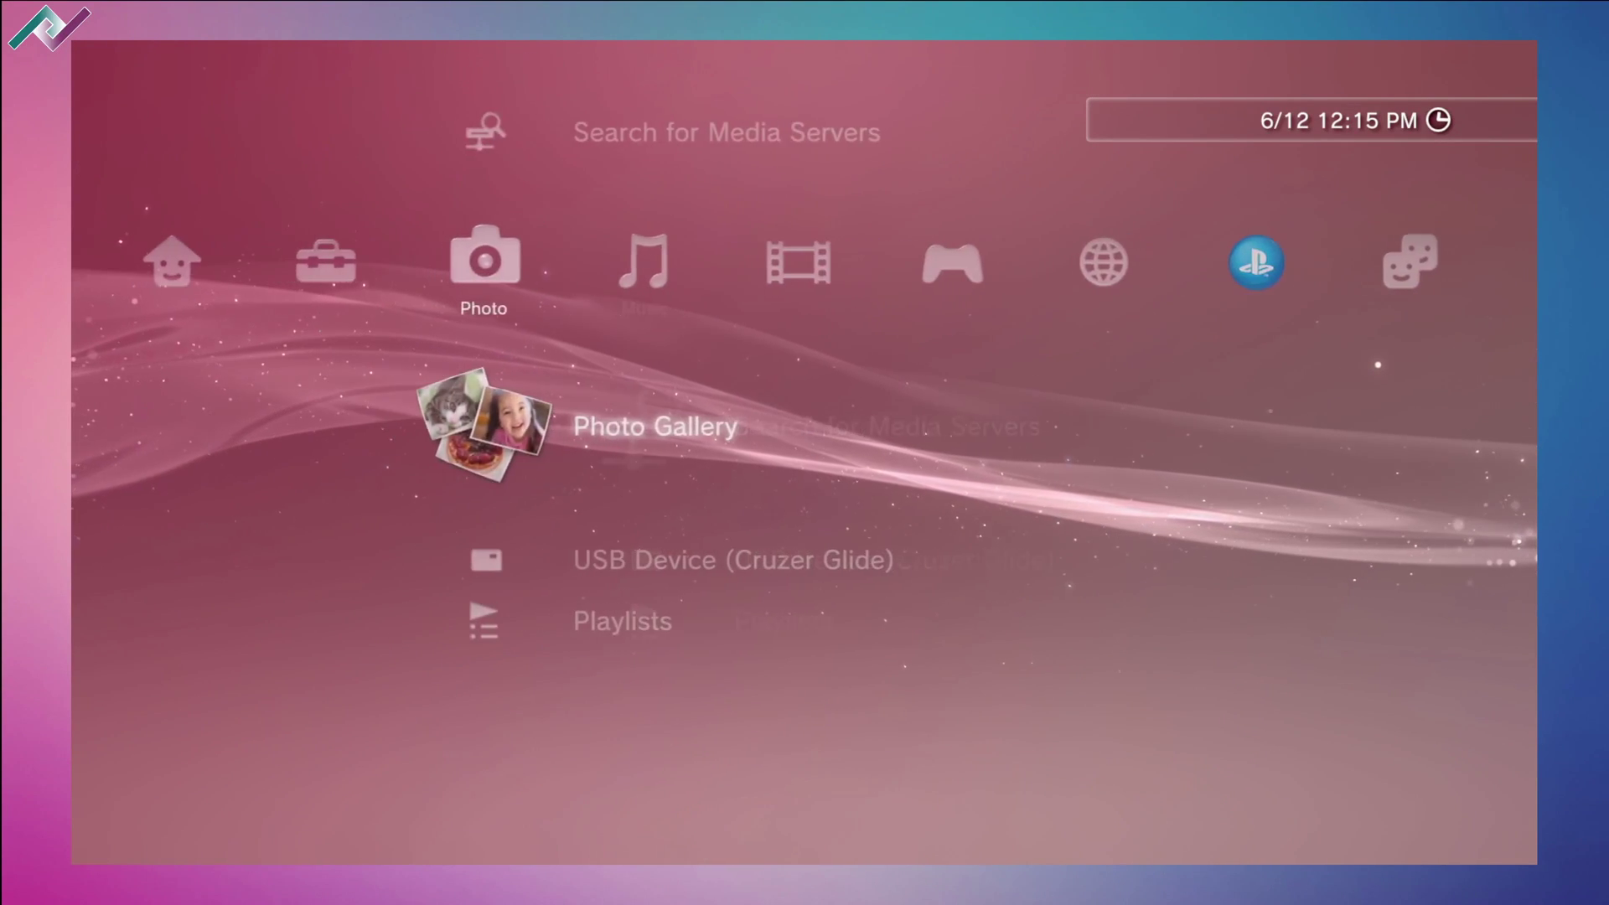
key(Right)
key(Up)
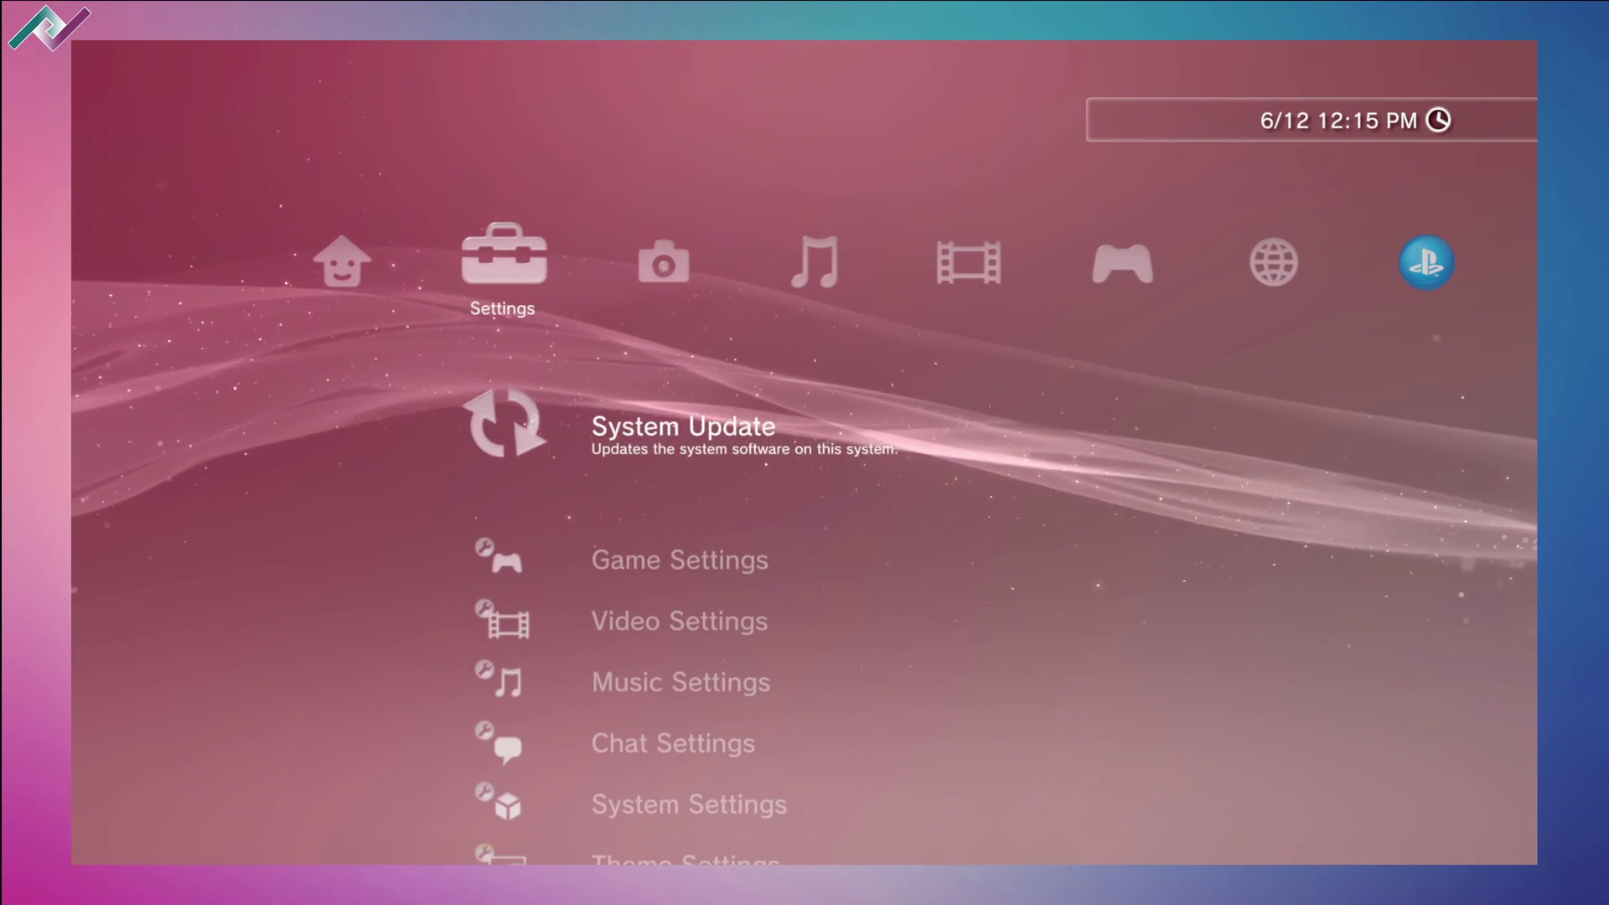
key(Return)
key(Down)
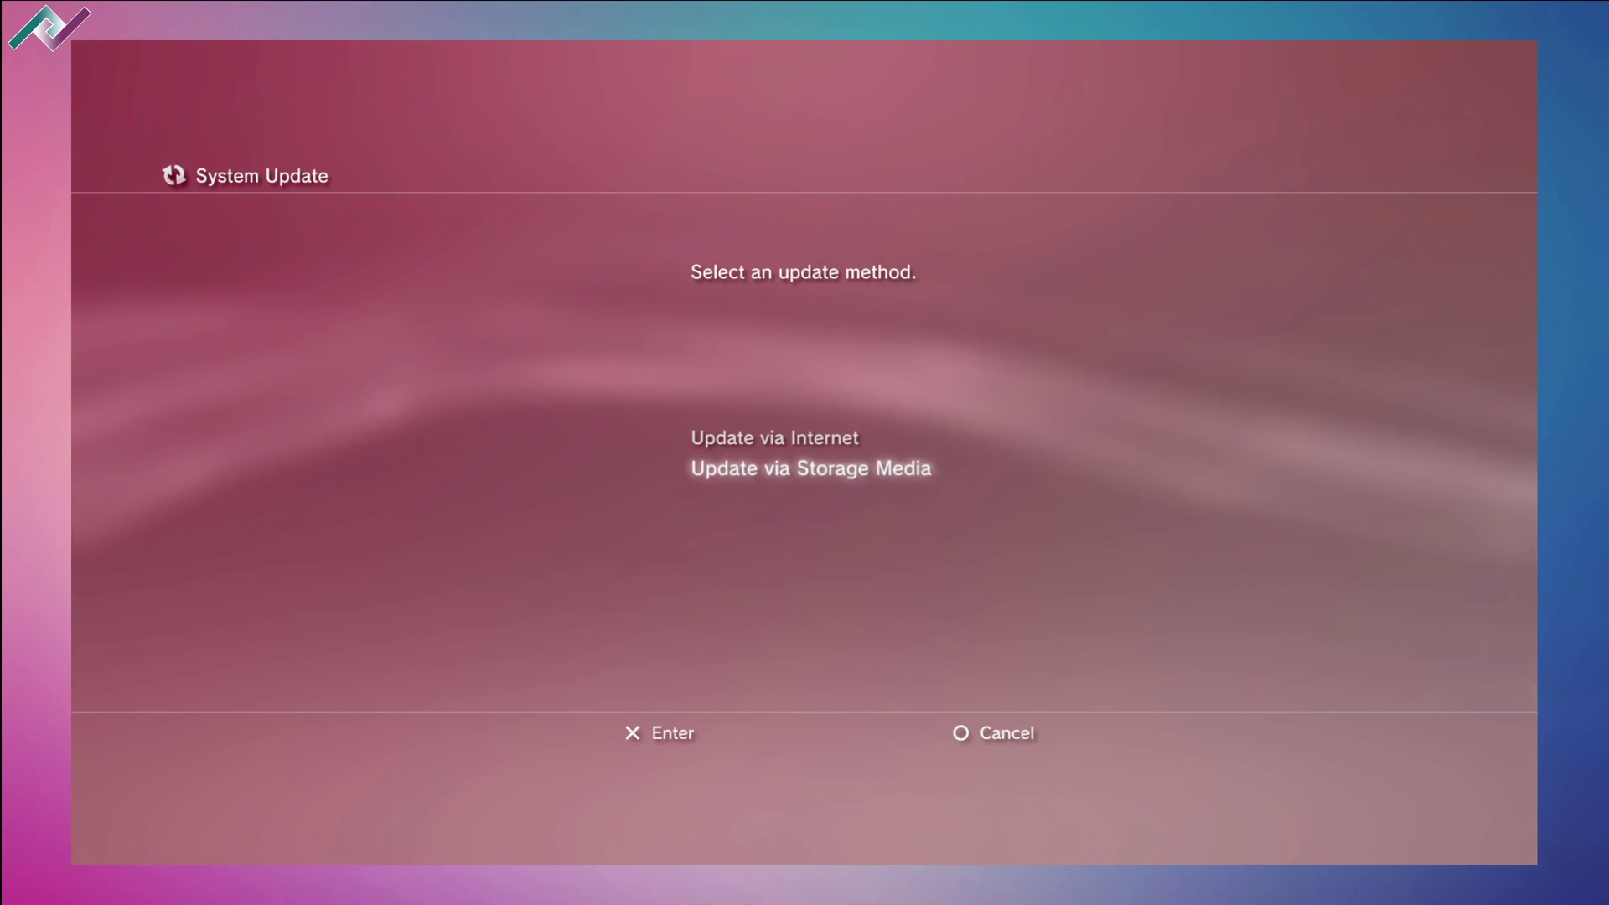
key(Return)
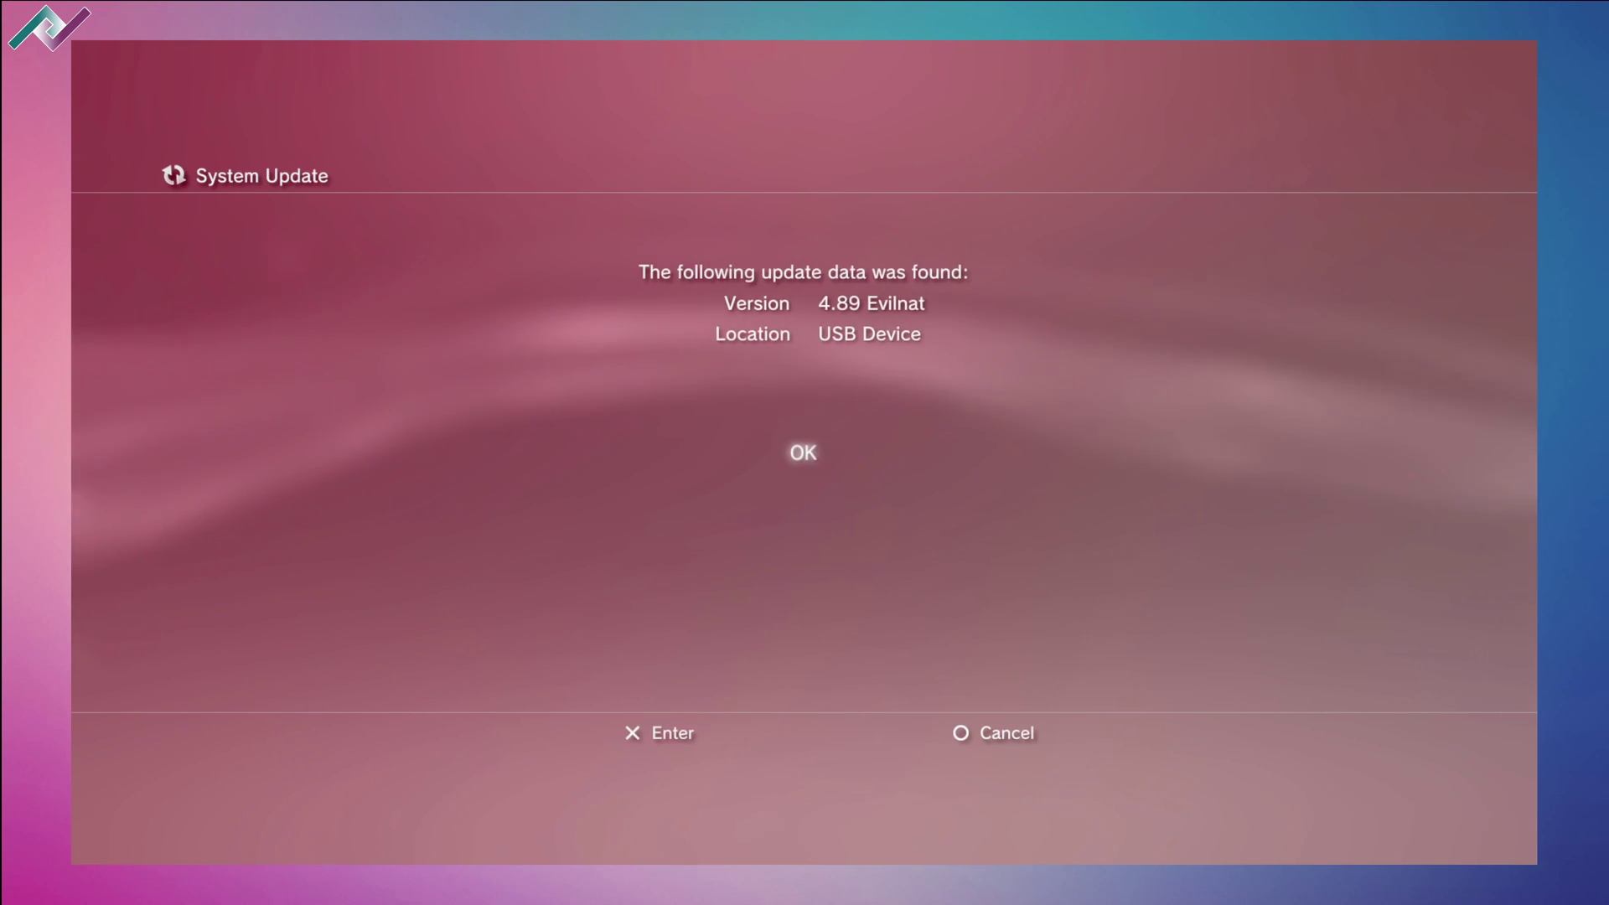
key(Return)
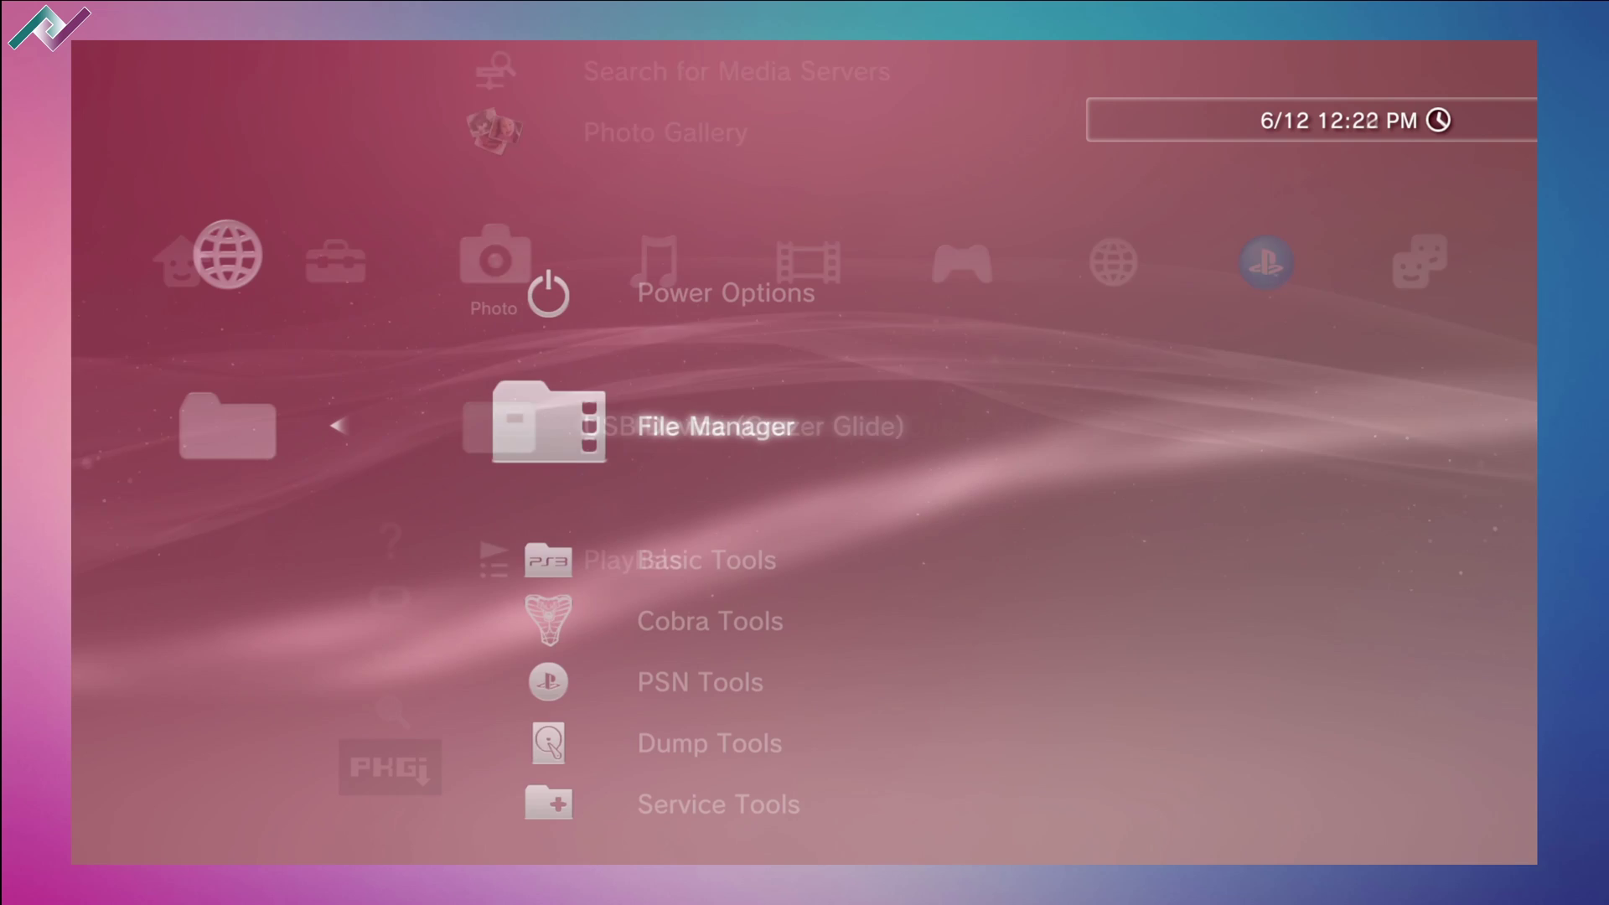
Run Disable Syscalls from the PSN Tools in the custom firmware's tools folder
key(Down)
key(Down)
key(Return)
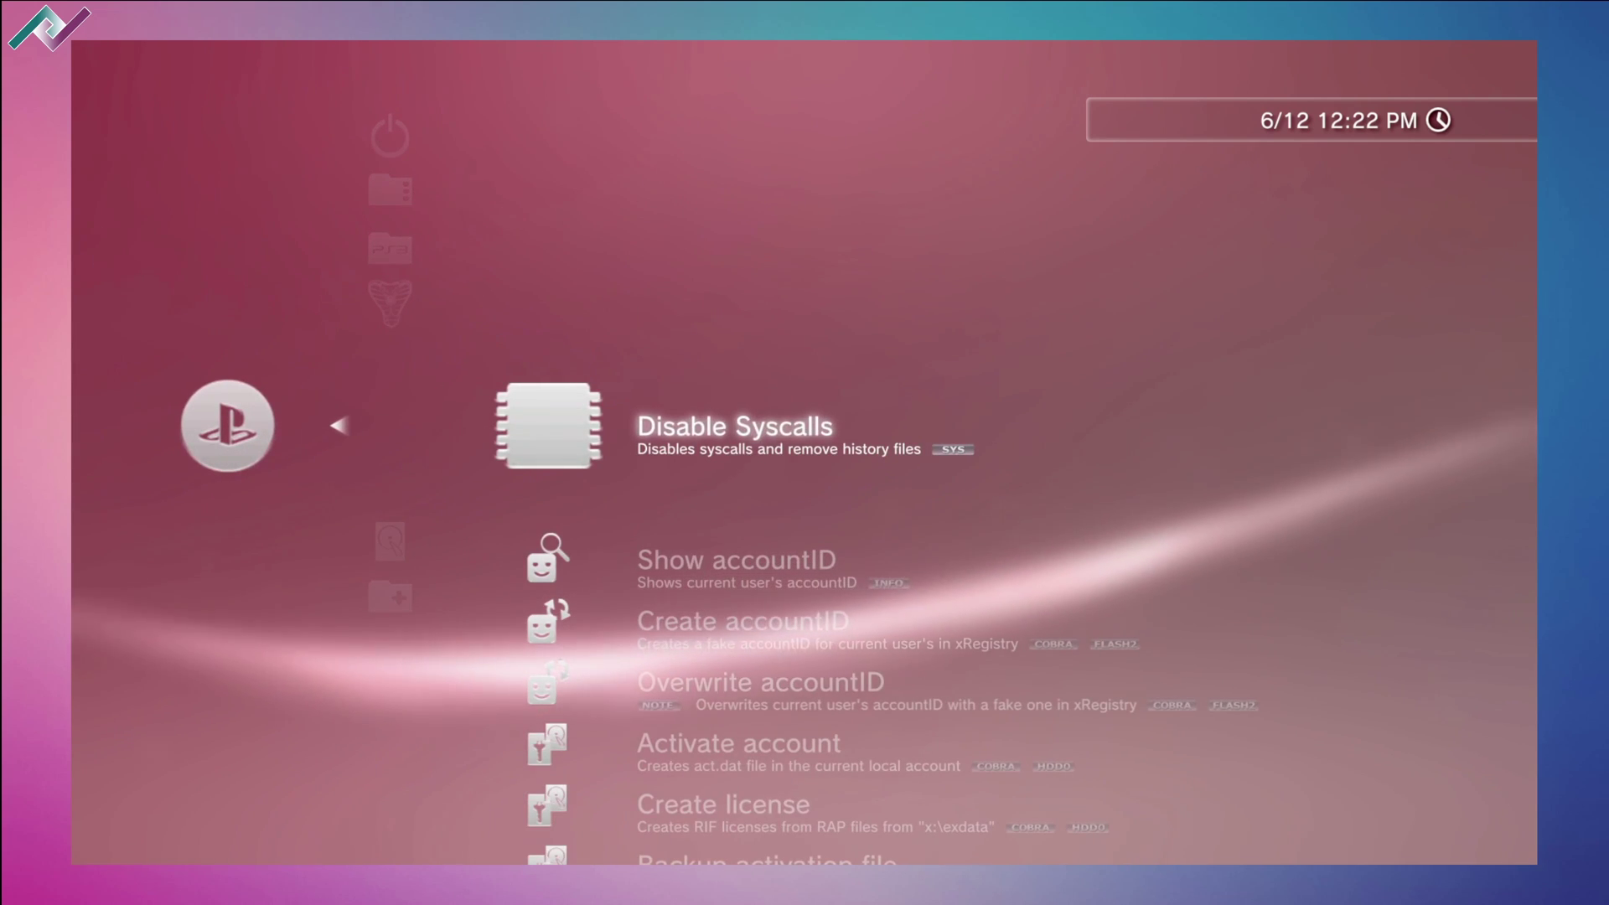
key(Return)
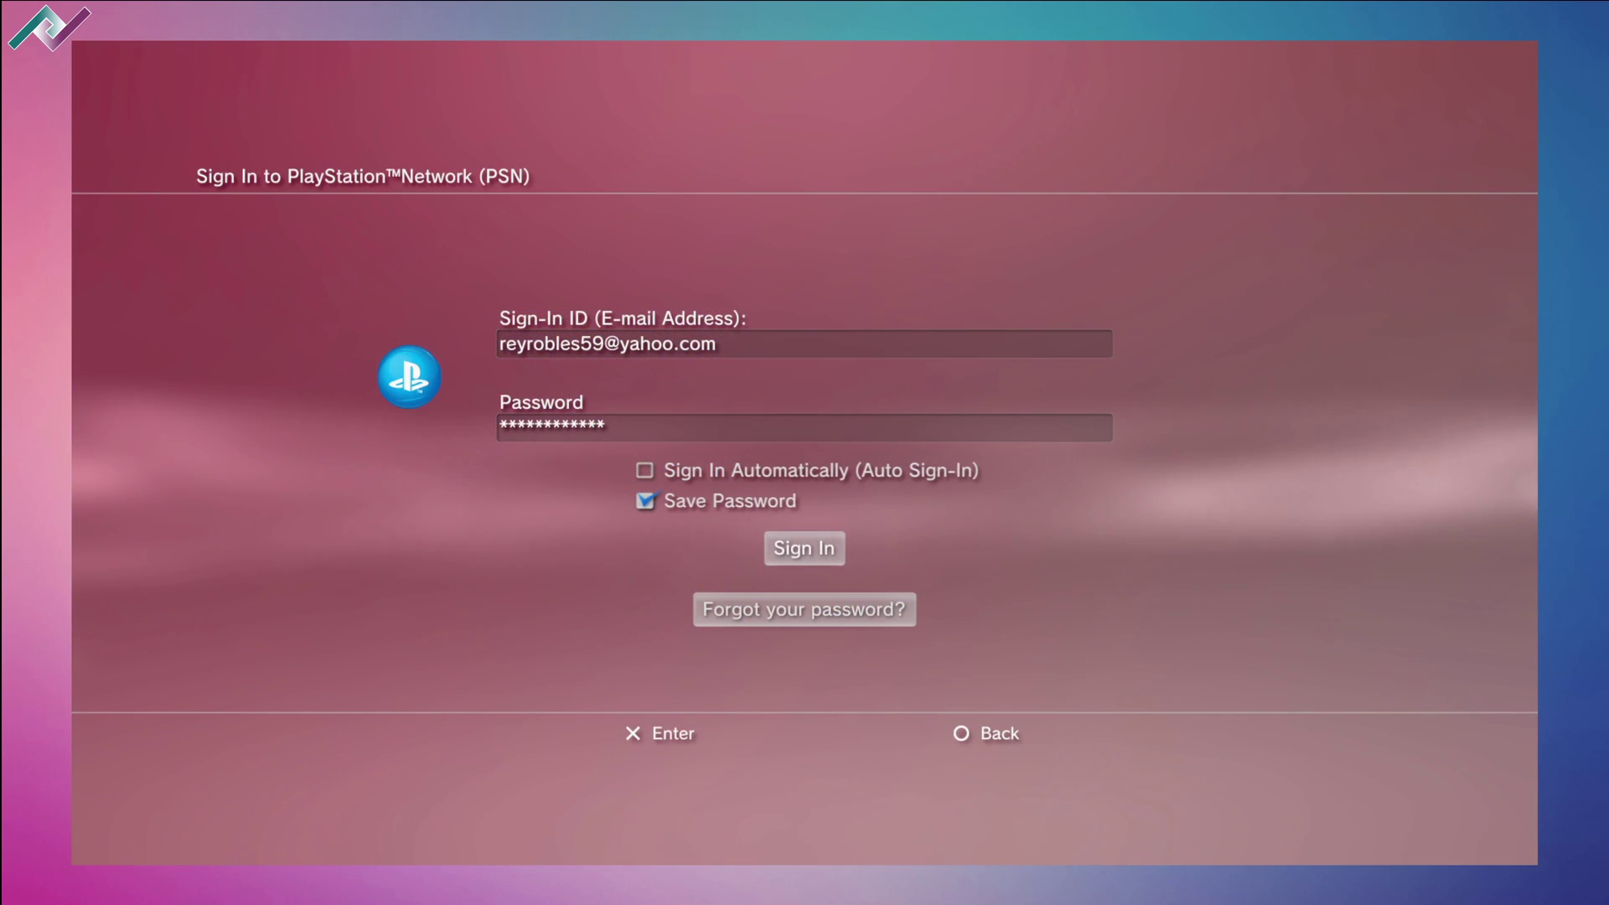
Sign in to PlayStation Network with the saved credentials and accept the PlayStation Store software download
key(Return)
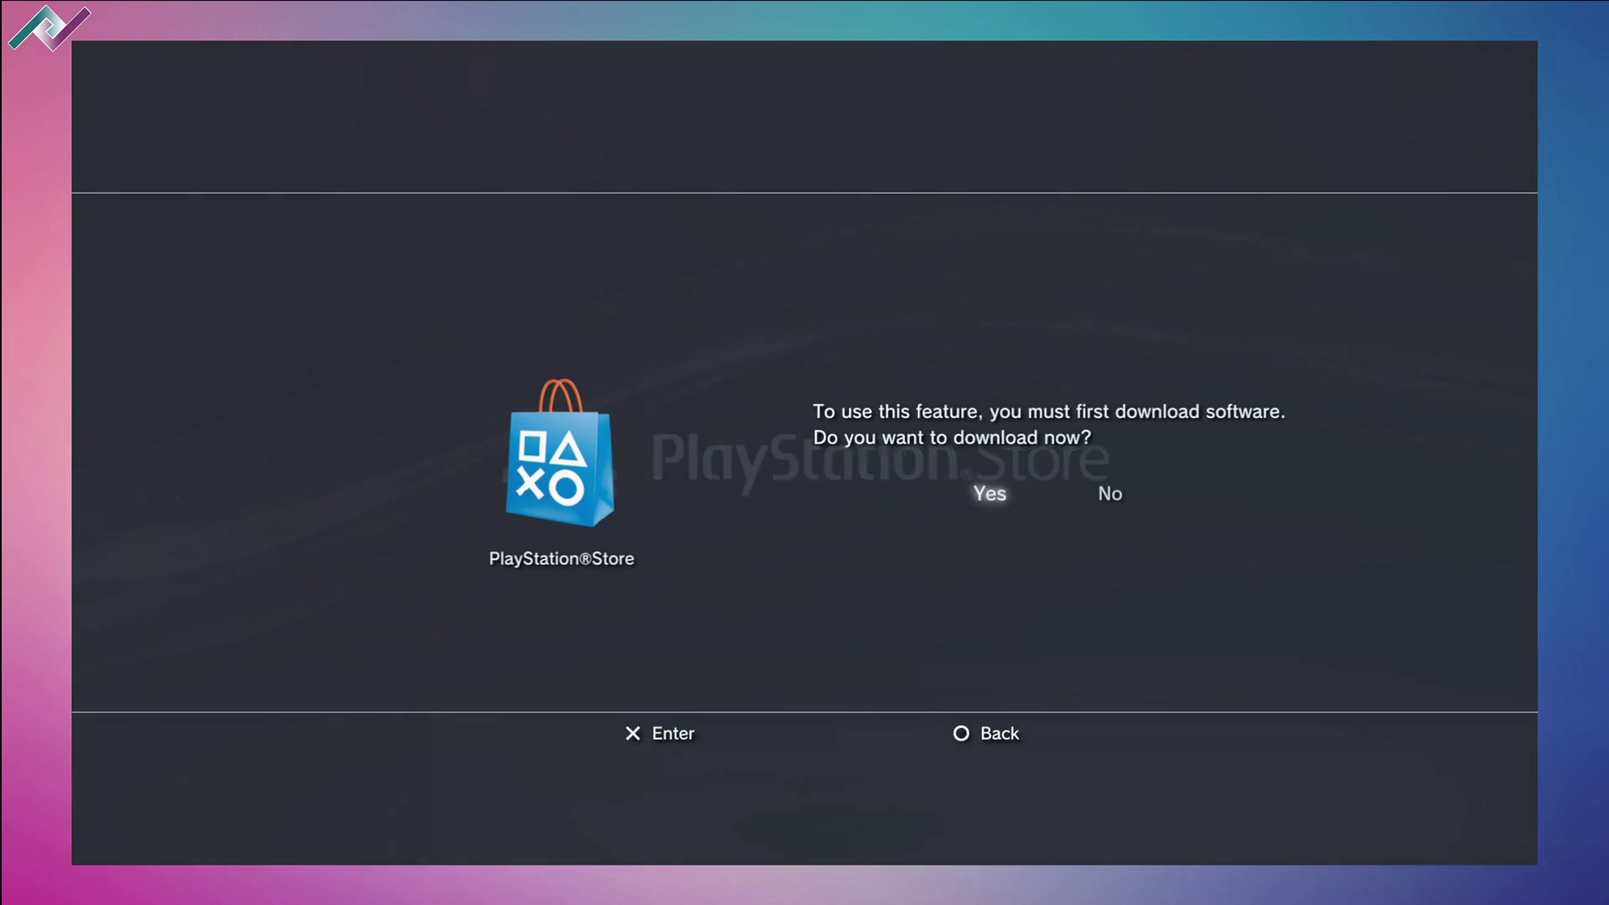
key(Return)
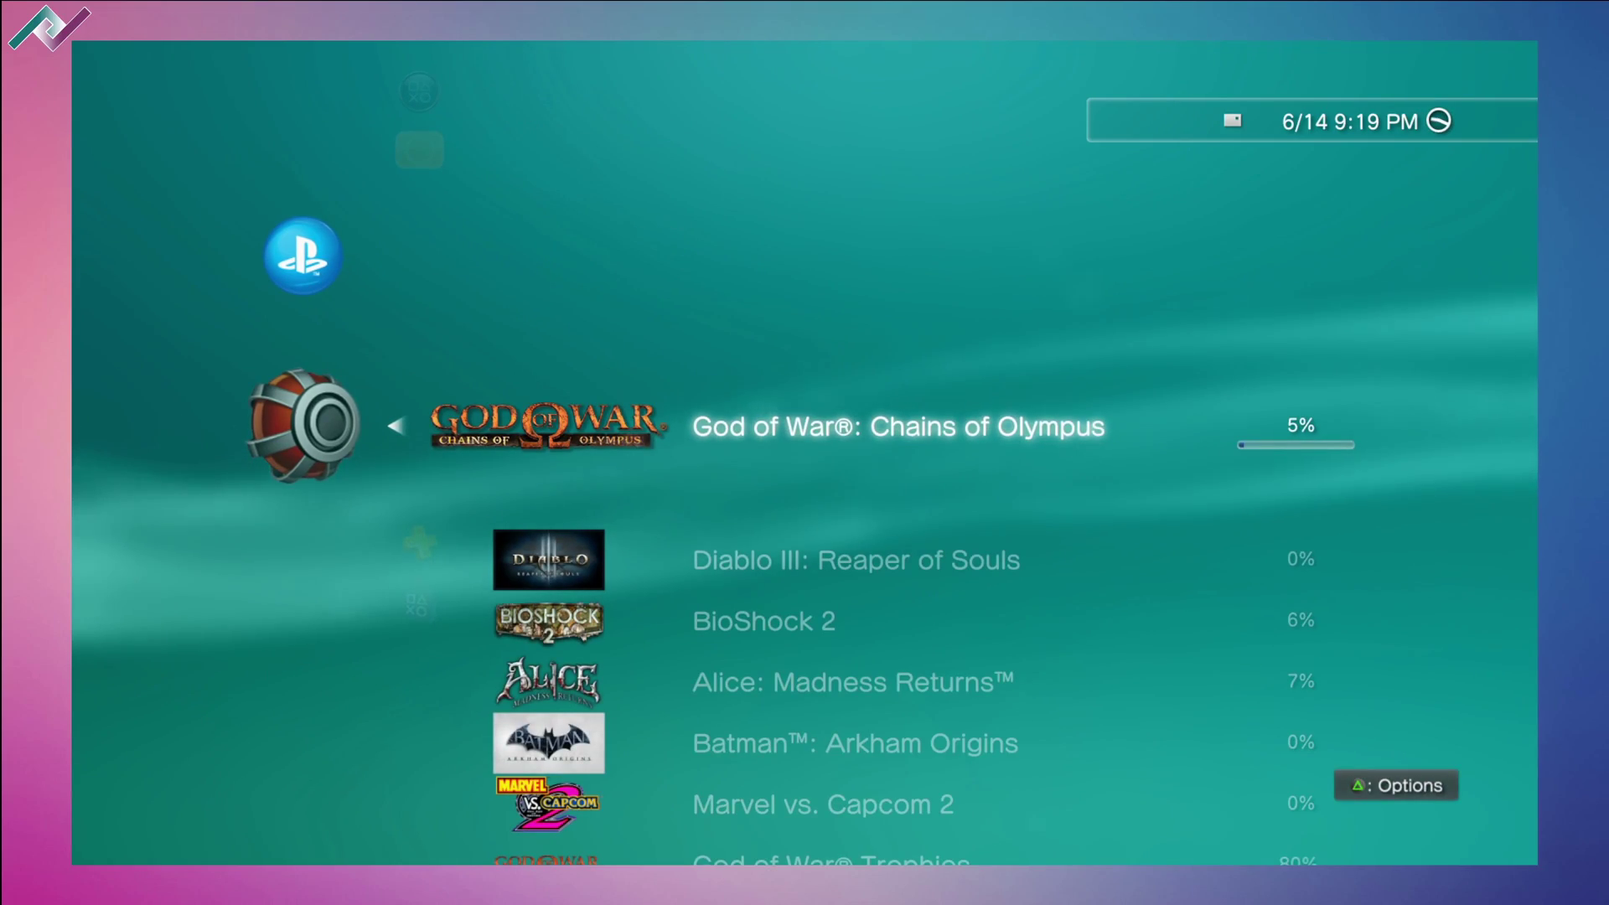
Review the trophy list's per-game progress from God of War: Chains of Olympus down to Batman: Arkham Origins
key(Down)
key(Down)
key(Down)
key(Down)
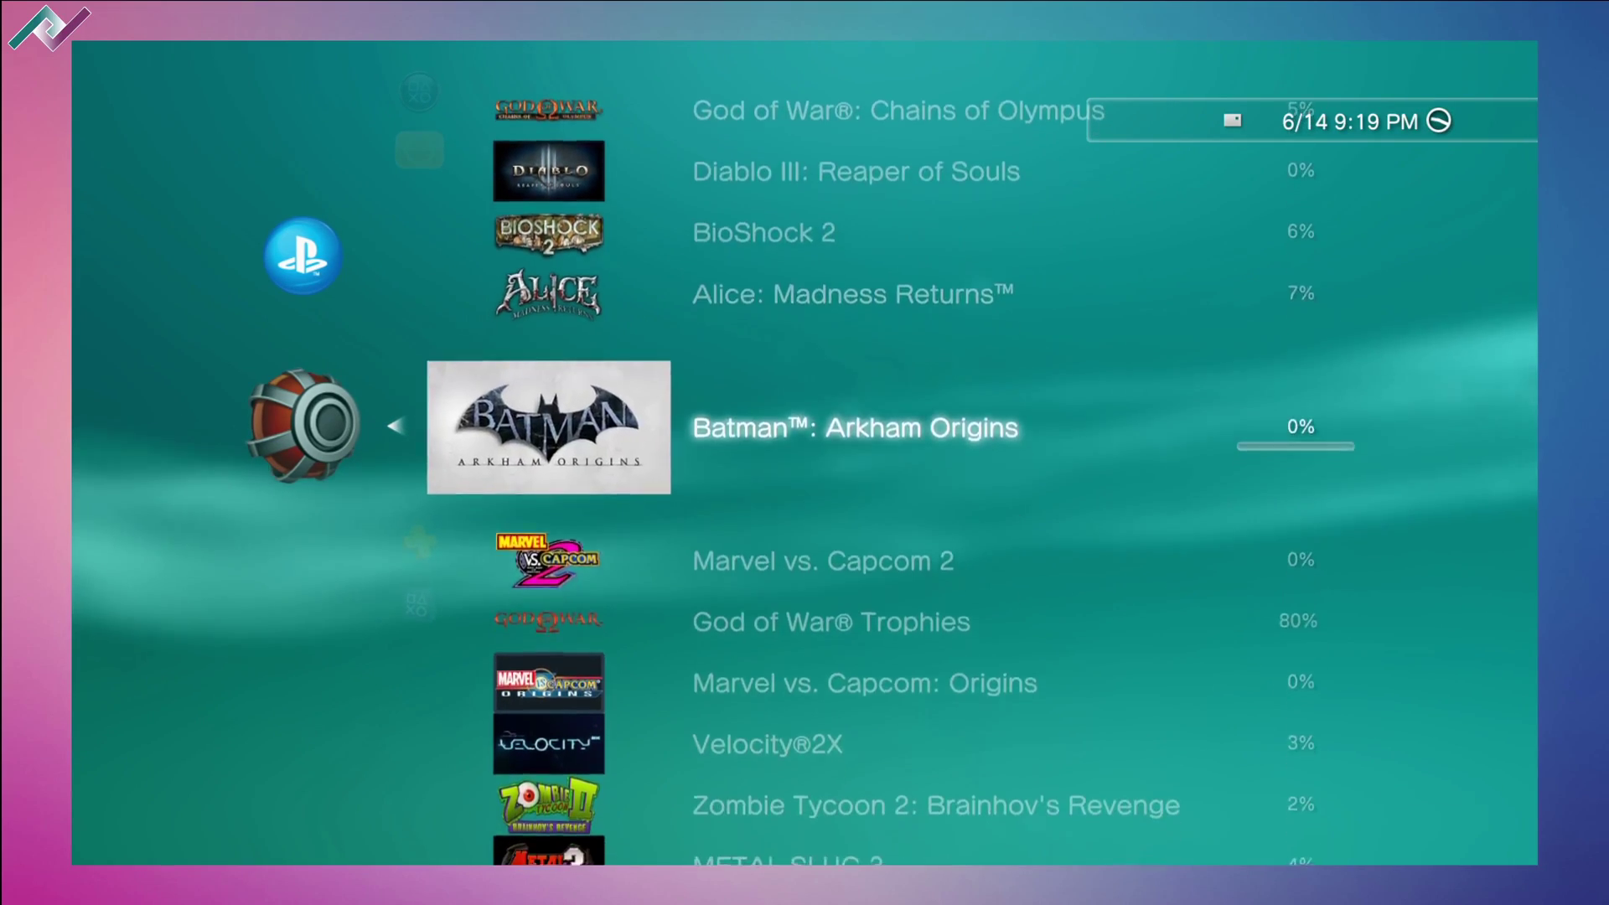
key(Left)
key(Left)
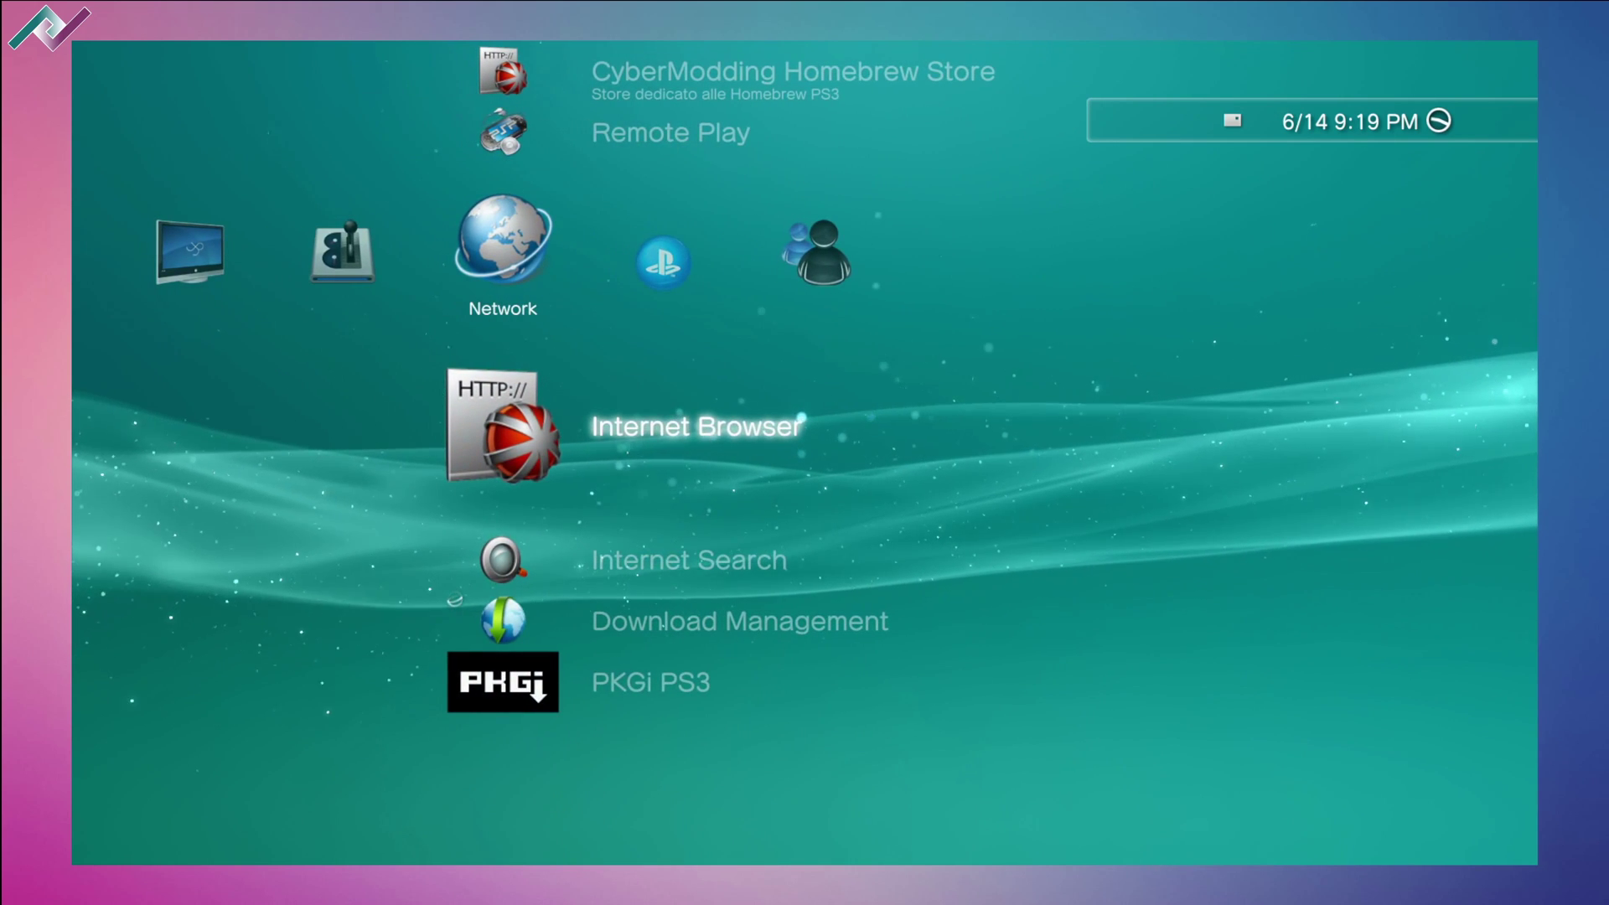
Examine the installed titles in the PlayStation 3 games folder from Deadpool down past PSN Patch 2017.02/B
key(Left)
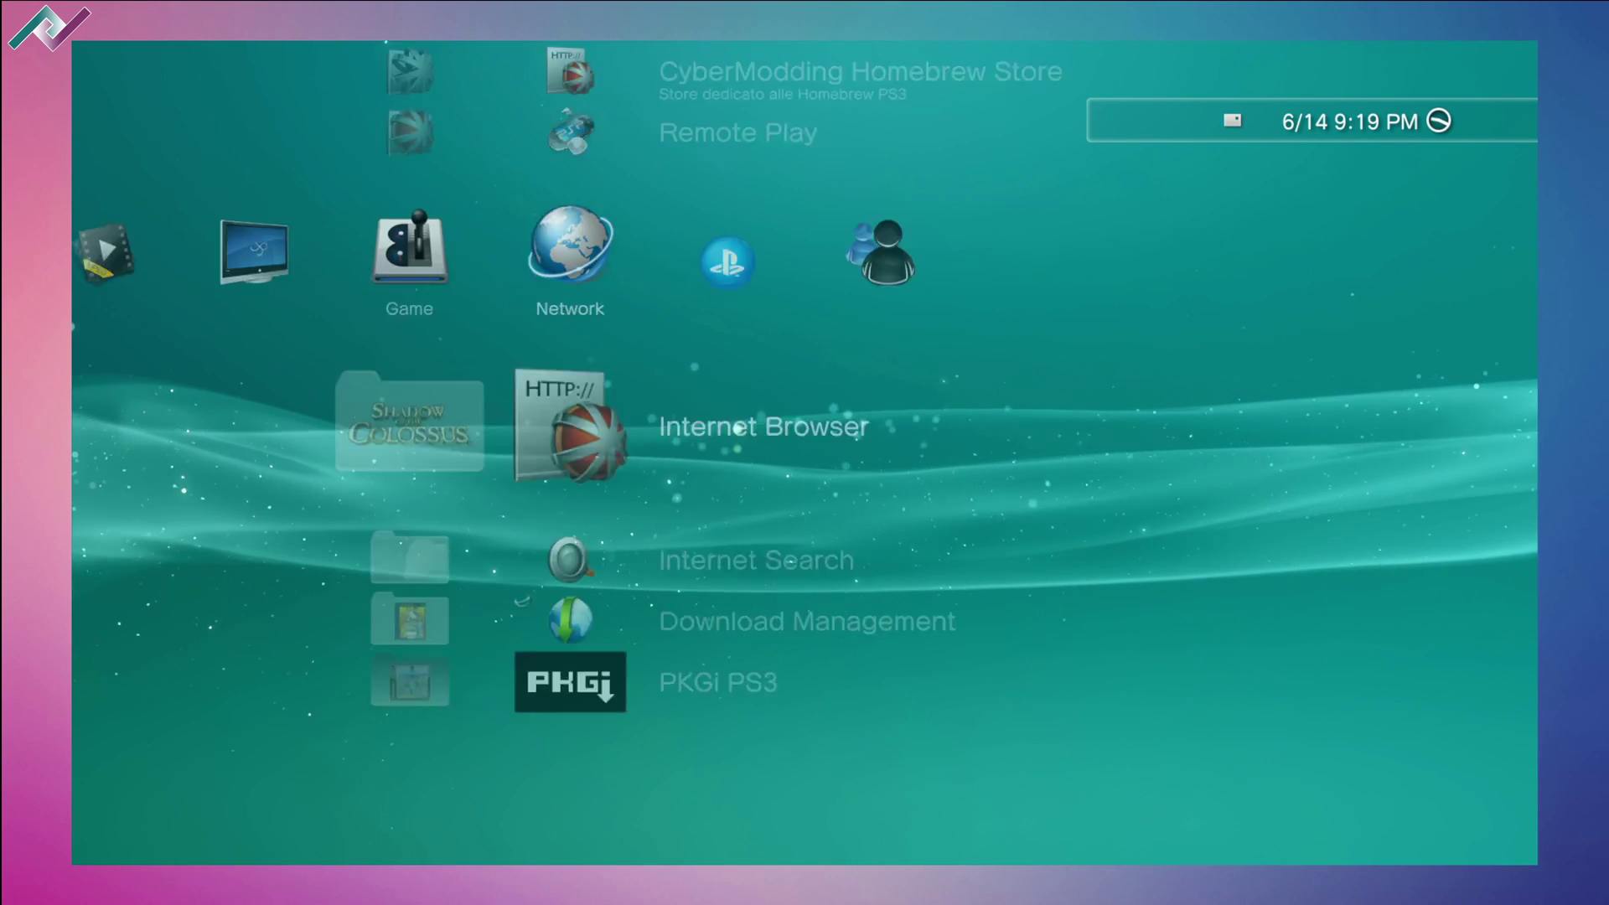
key(Return)
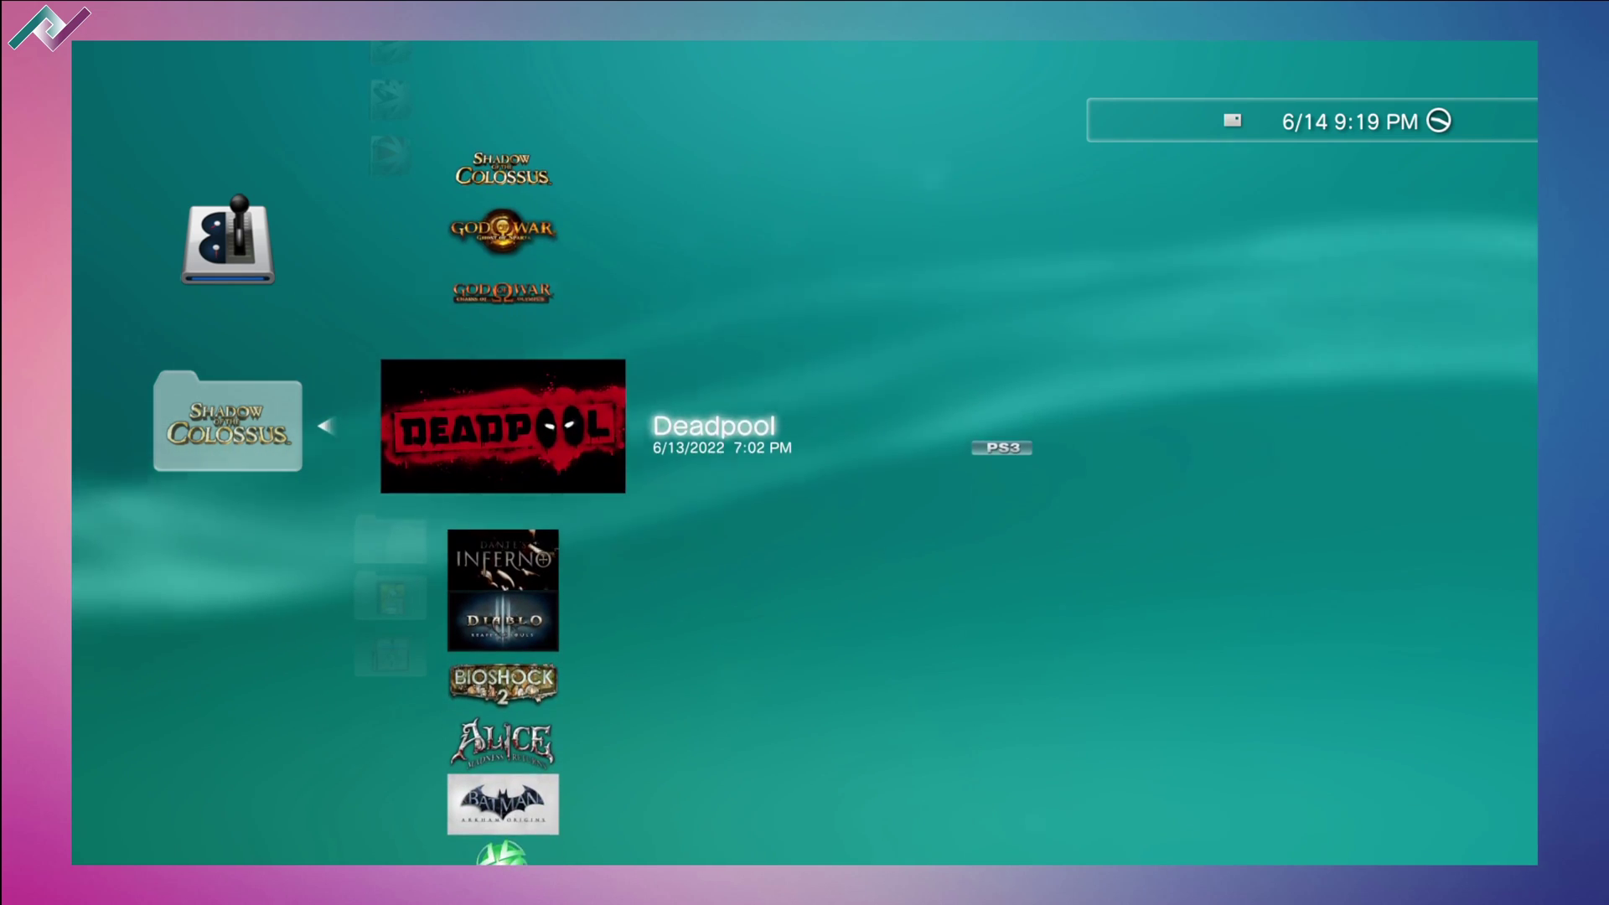
key(Down)
key(Down)
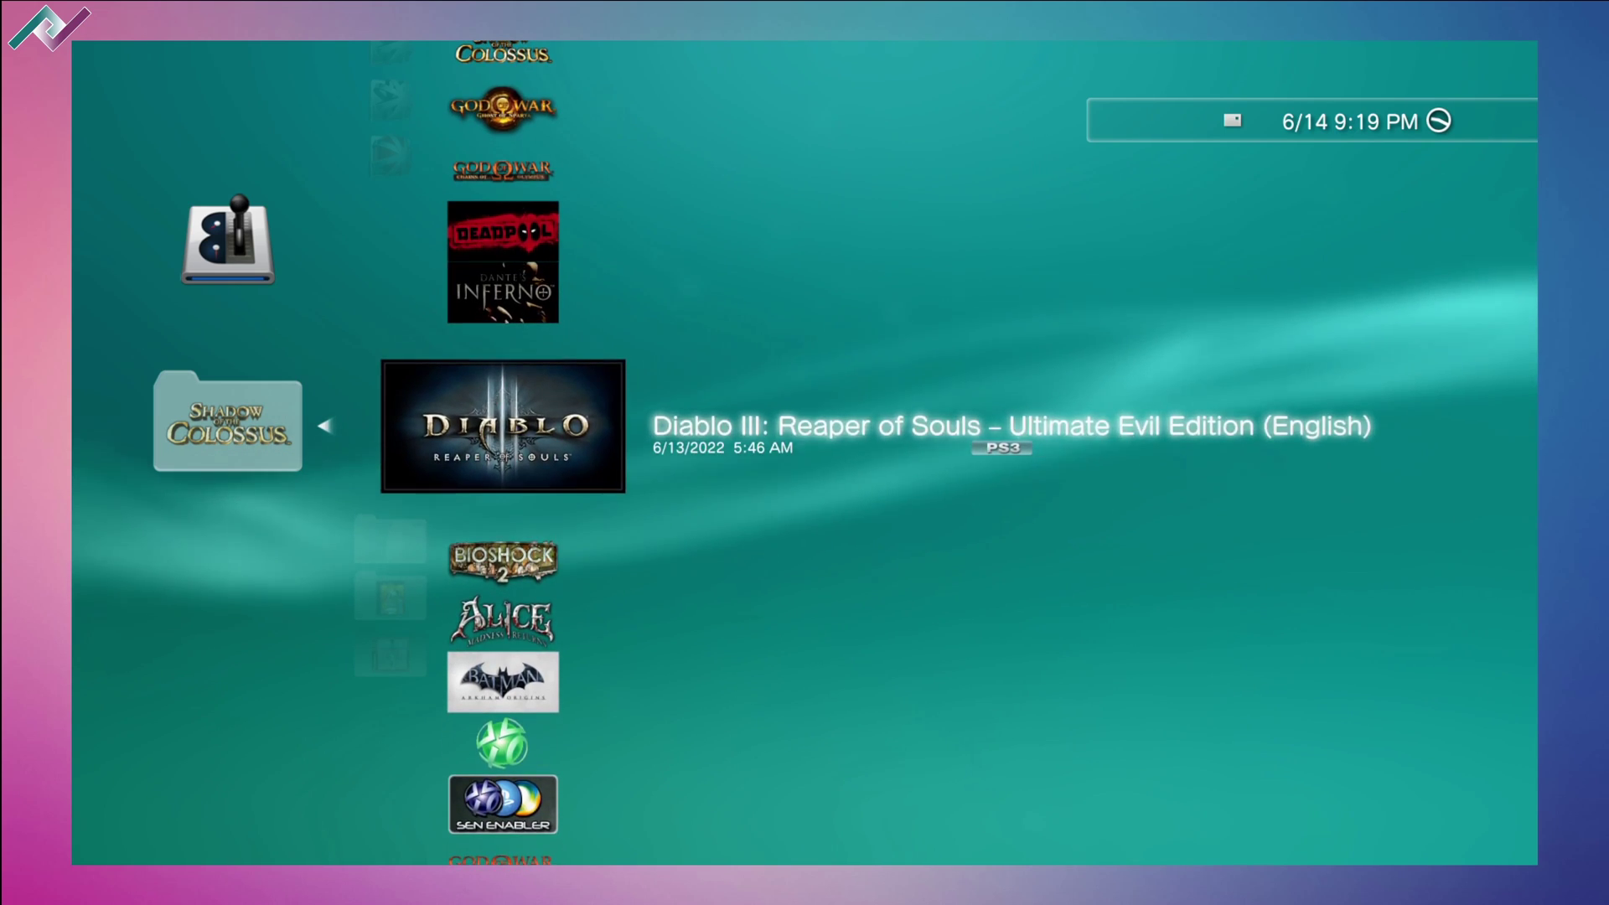
key(Down)
key(Down)
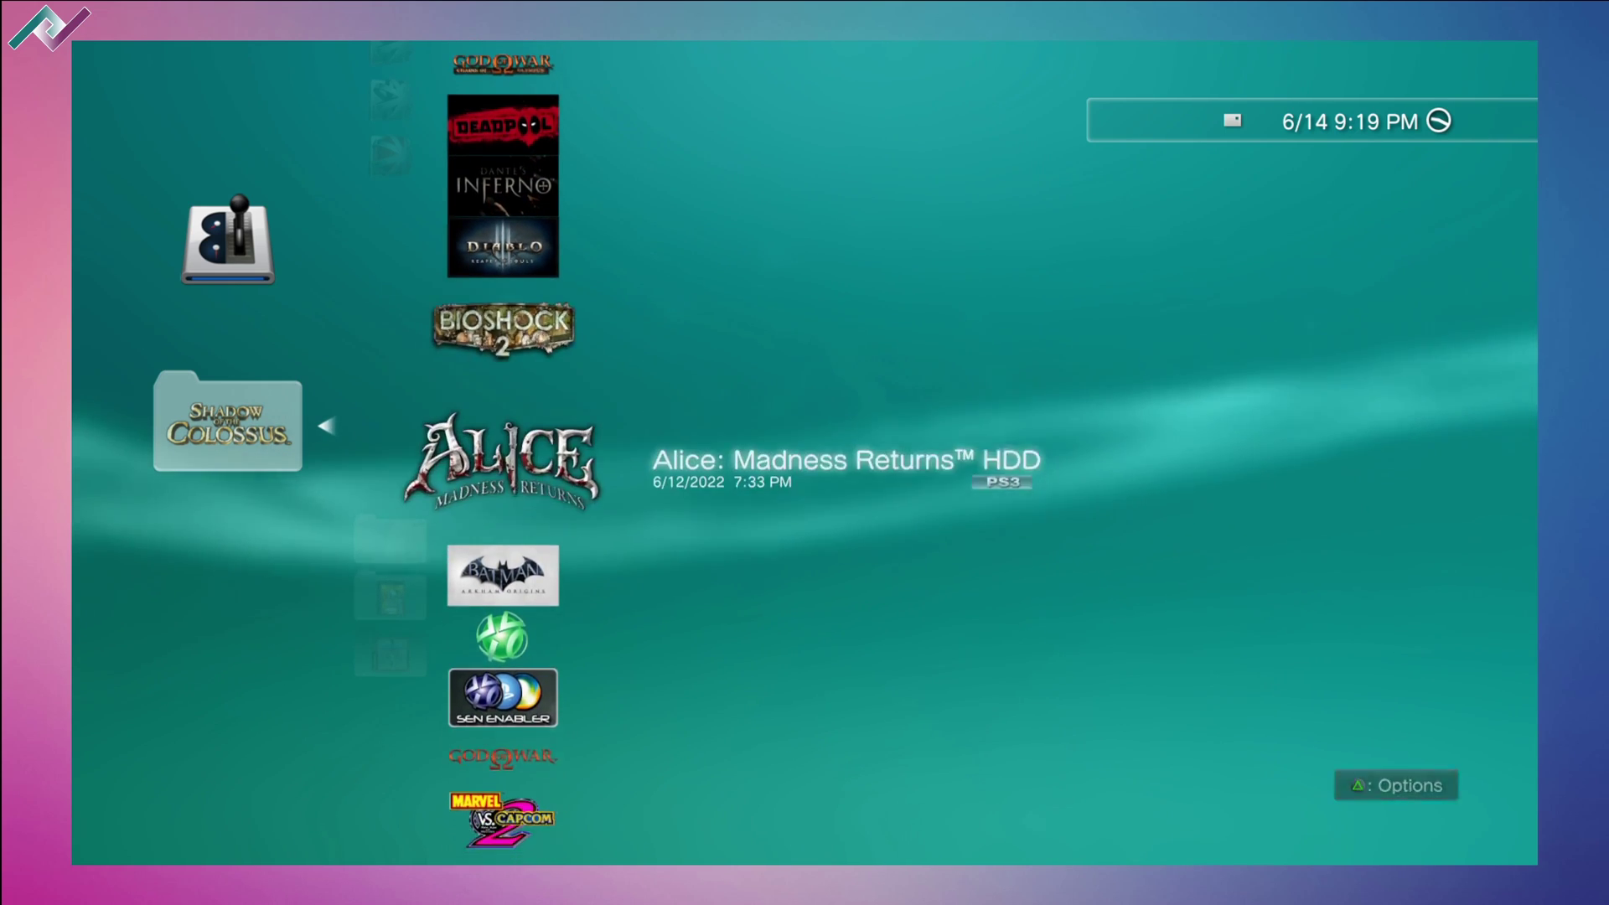
key(Down)
key(Up)
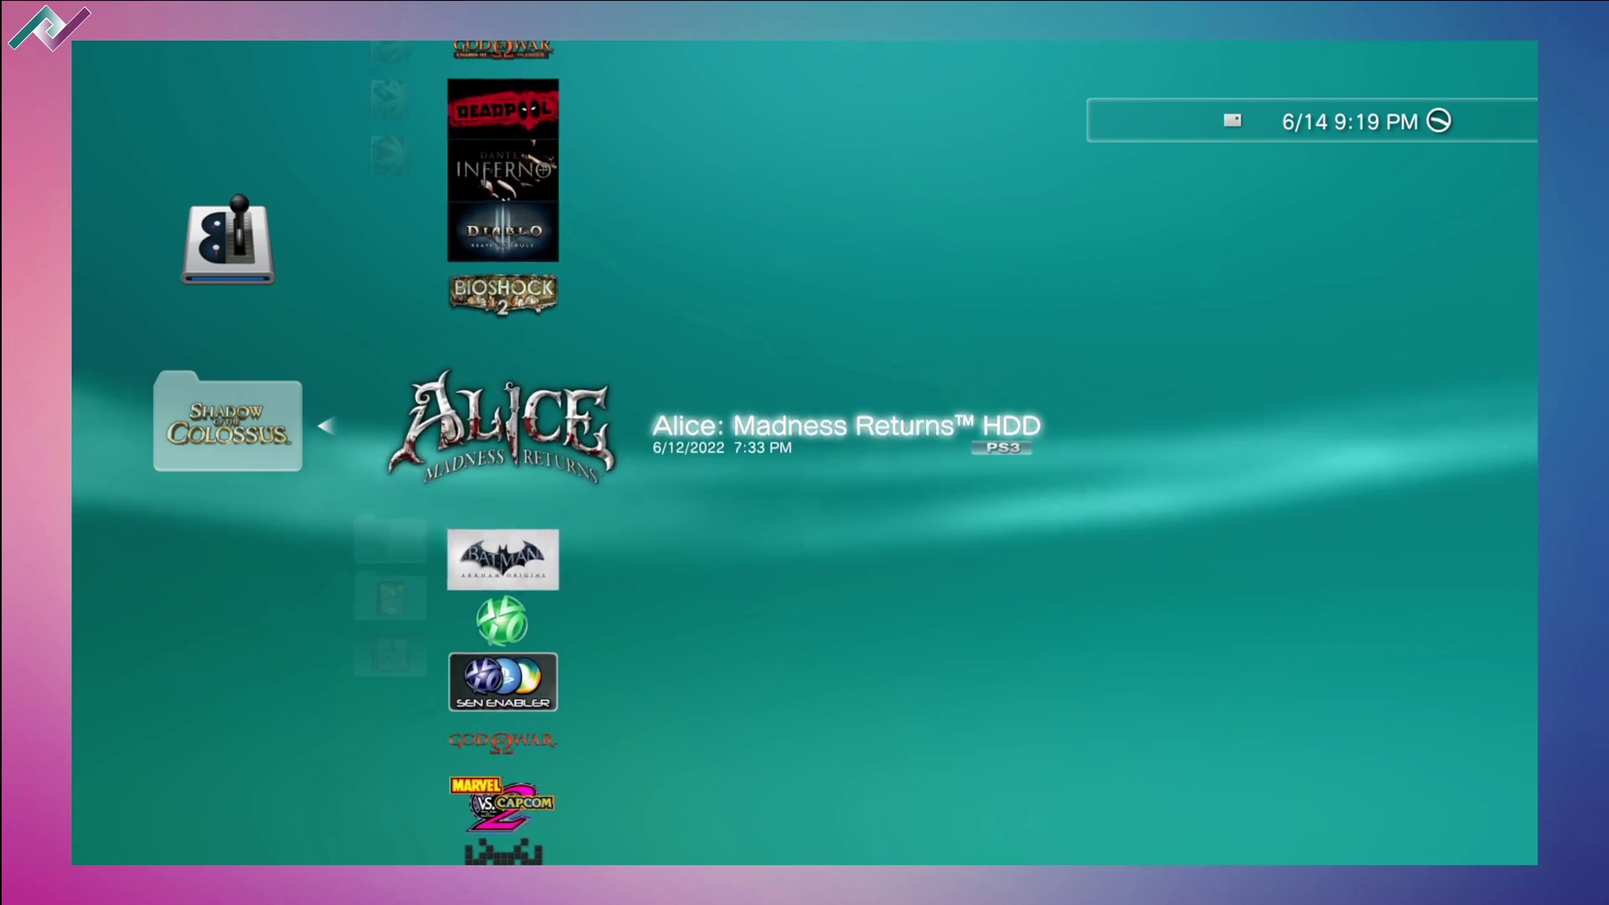
key(Down)
key(Down)
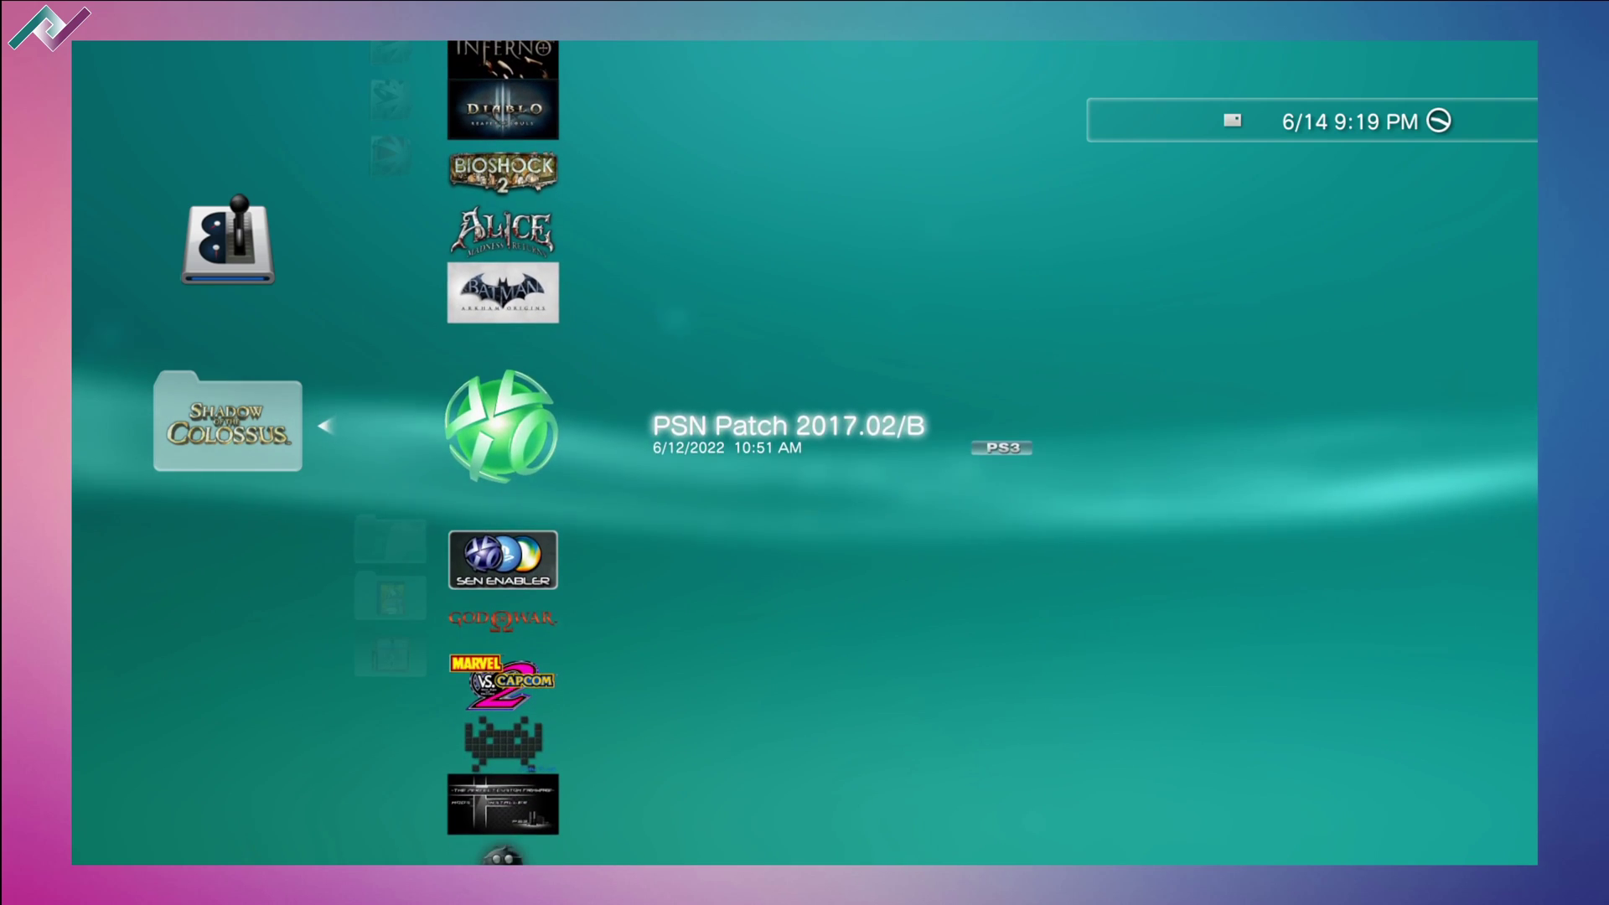
key(Down)
key(Left)
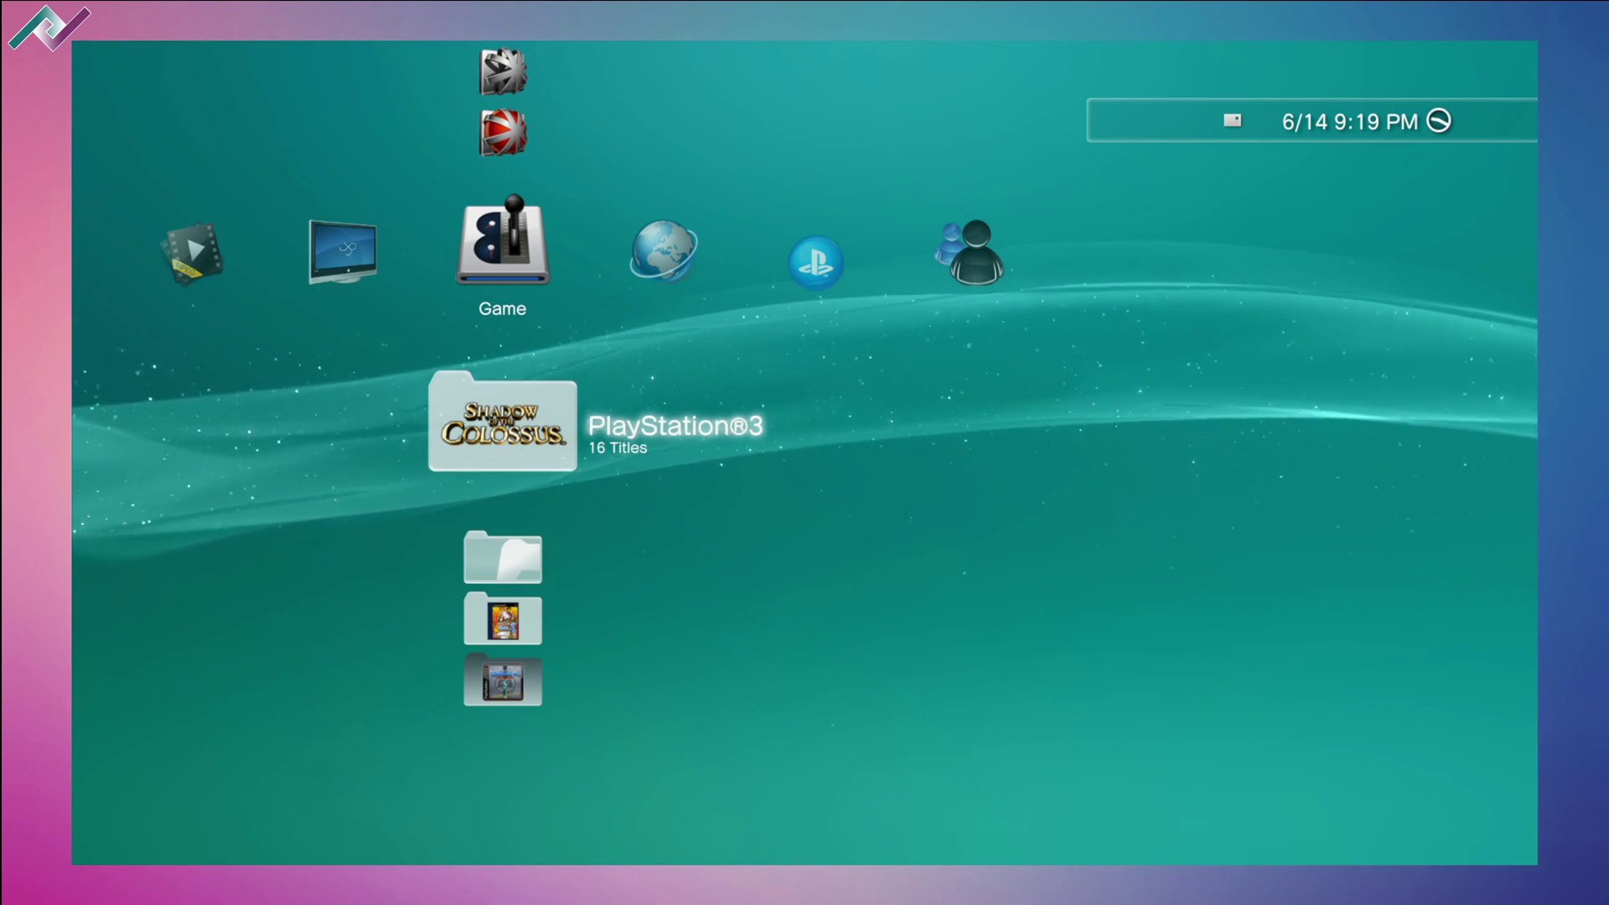
Open Download Management in the Network category and inspect the queued PKGi game downloads
key(Right)
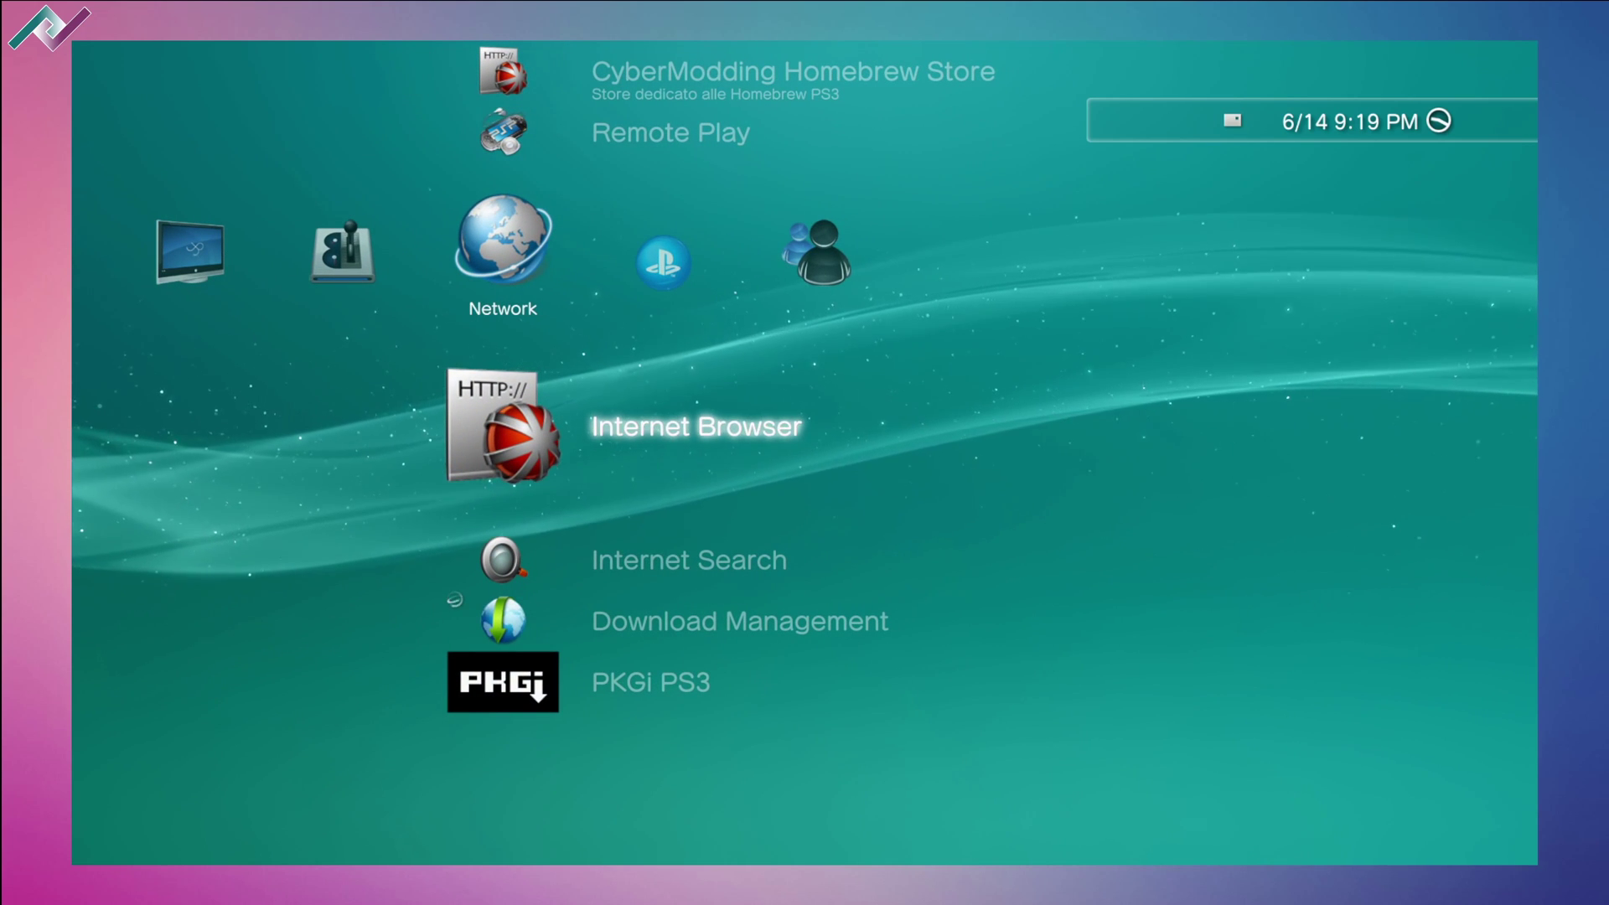
key(Down)
key(Down)
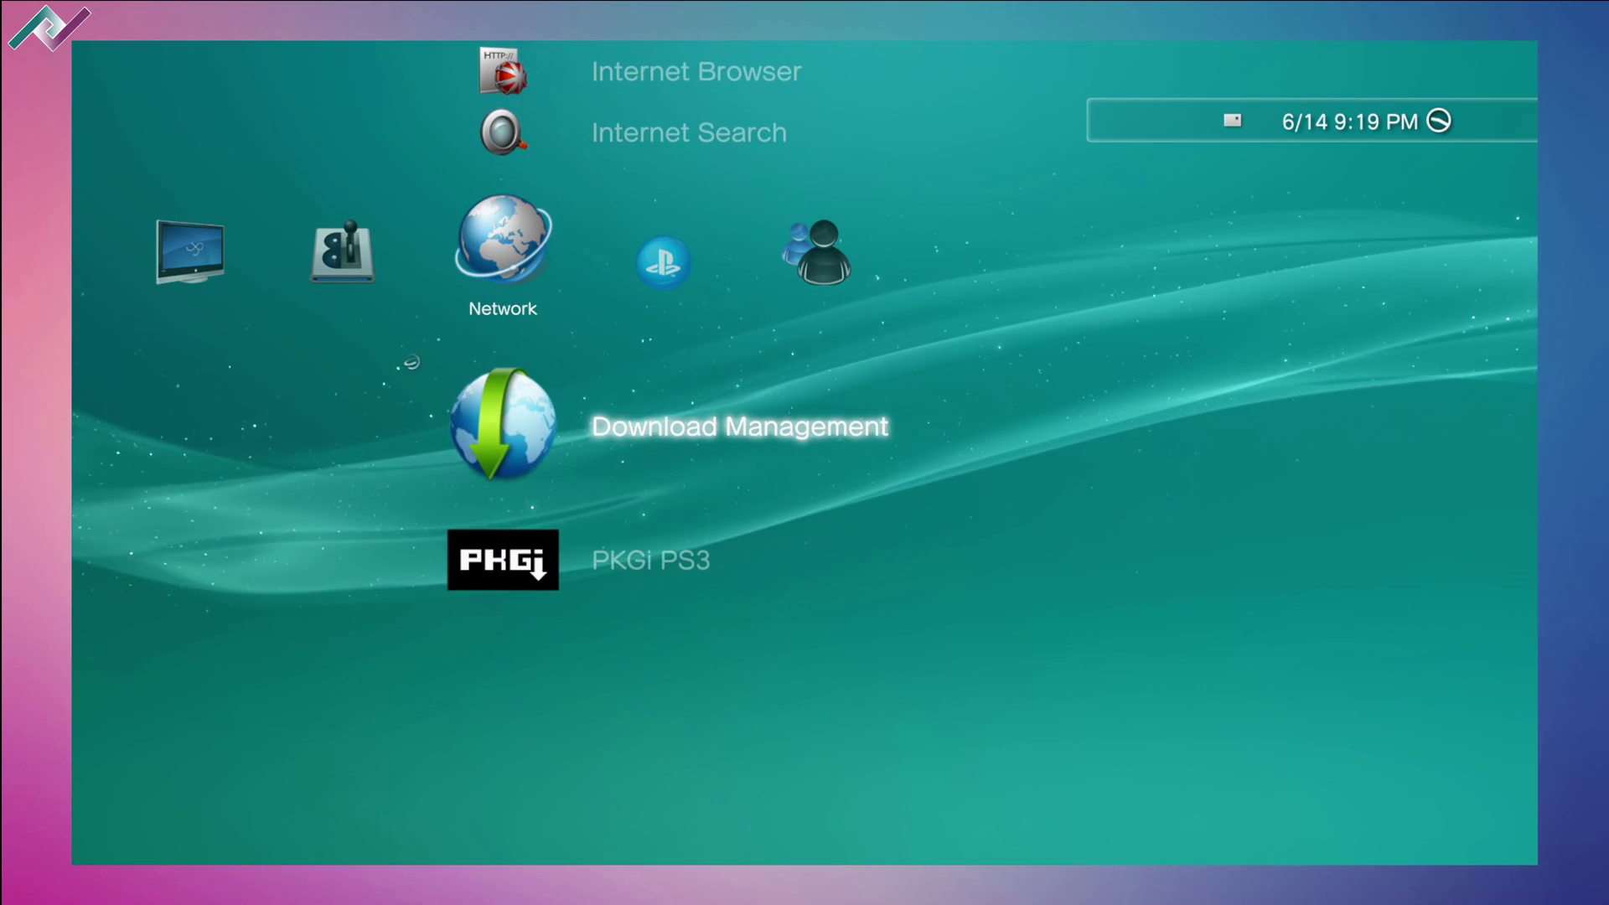
key(Return)
key(Up)
key(Up)
key(Up)
key(Up)
key(Up)
key(Up)
key(Up)
key(Up)
key(Up)
key(Up)
key(Up)
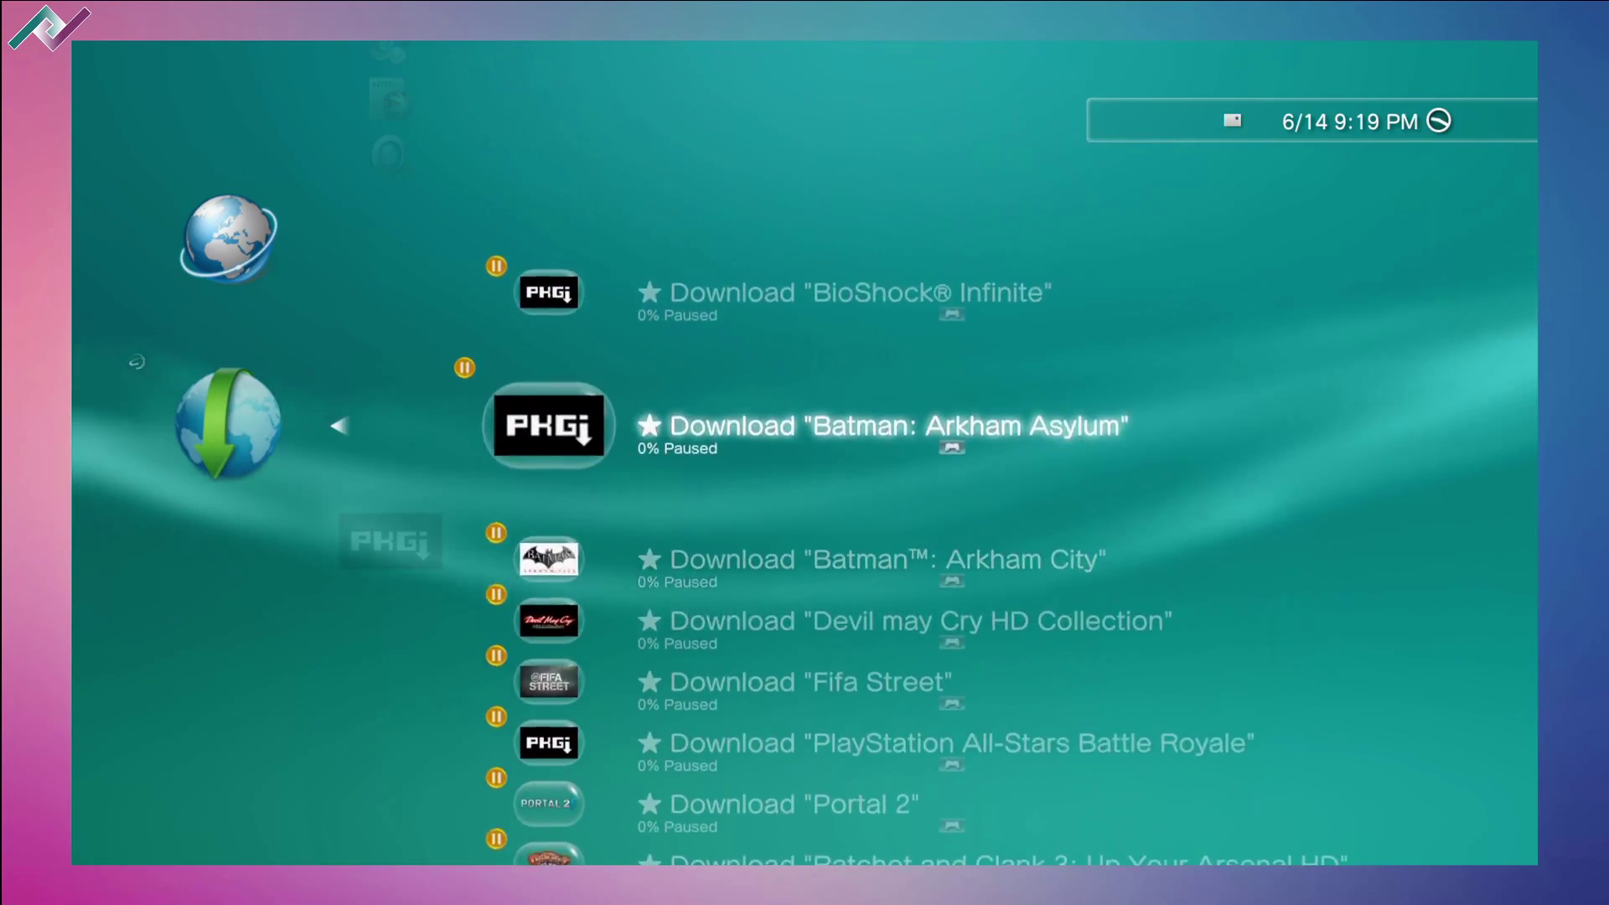
Find the "Ratchet & Clank: A Crack in Time" download in the queue and view its size and status details
key(Down)
key(Down)
key(Down)
key(Down)
key(Down)
key(Down)
key(Down)
key(Down)
key(Down)
key(Down)
key(Down)
key(Down)
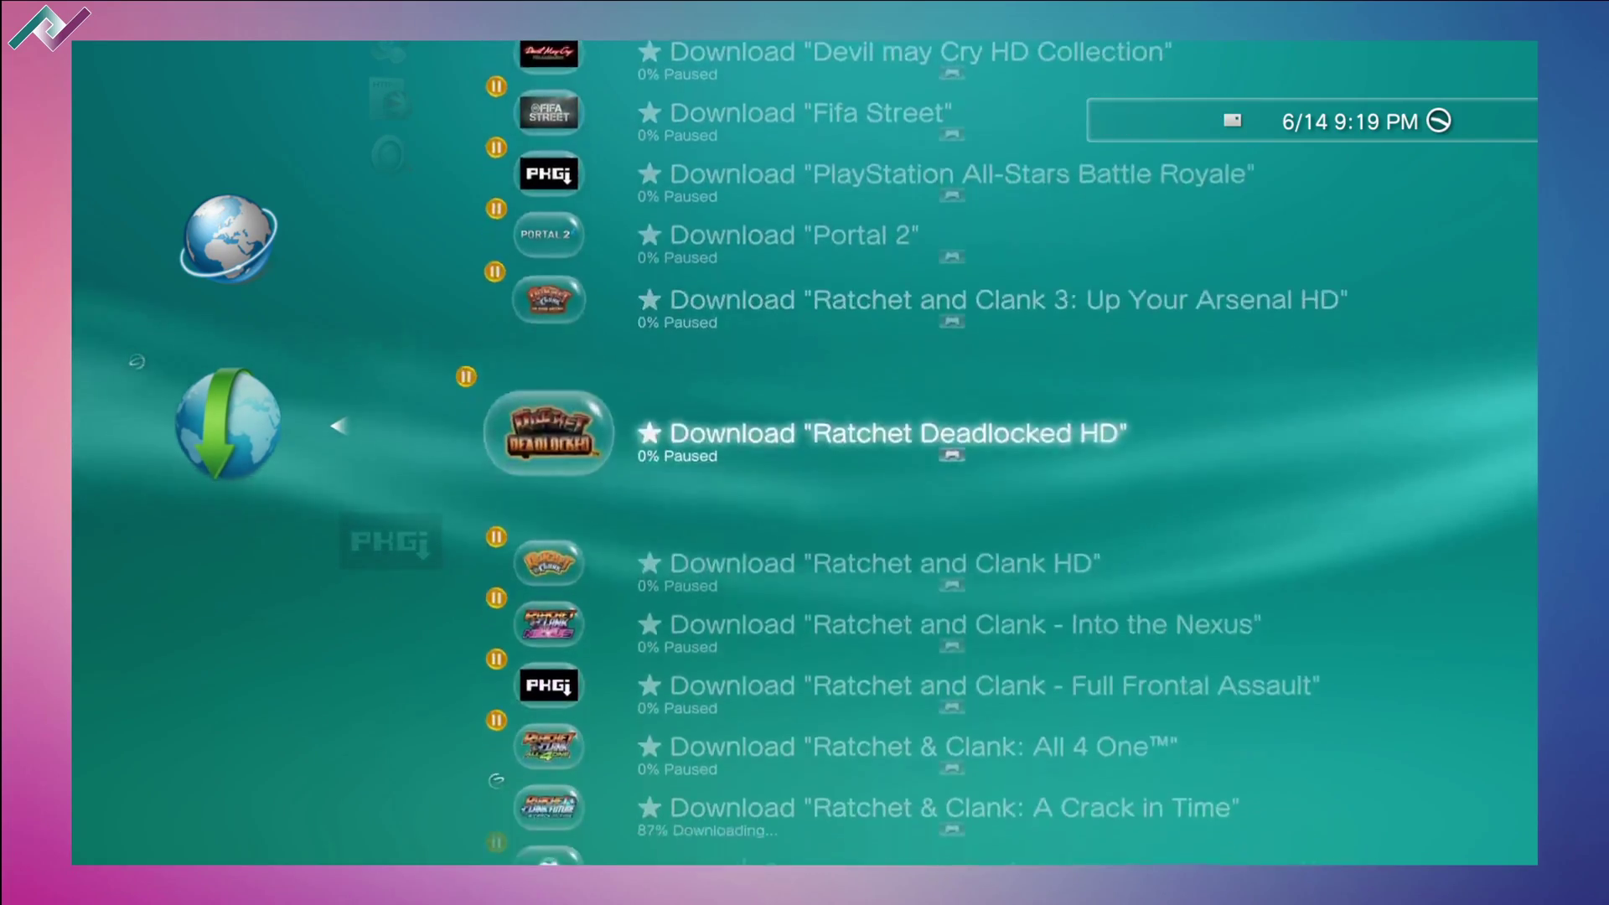
key(Down)
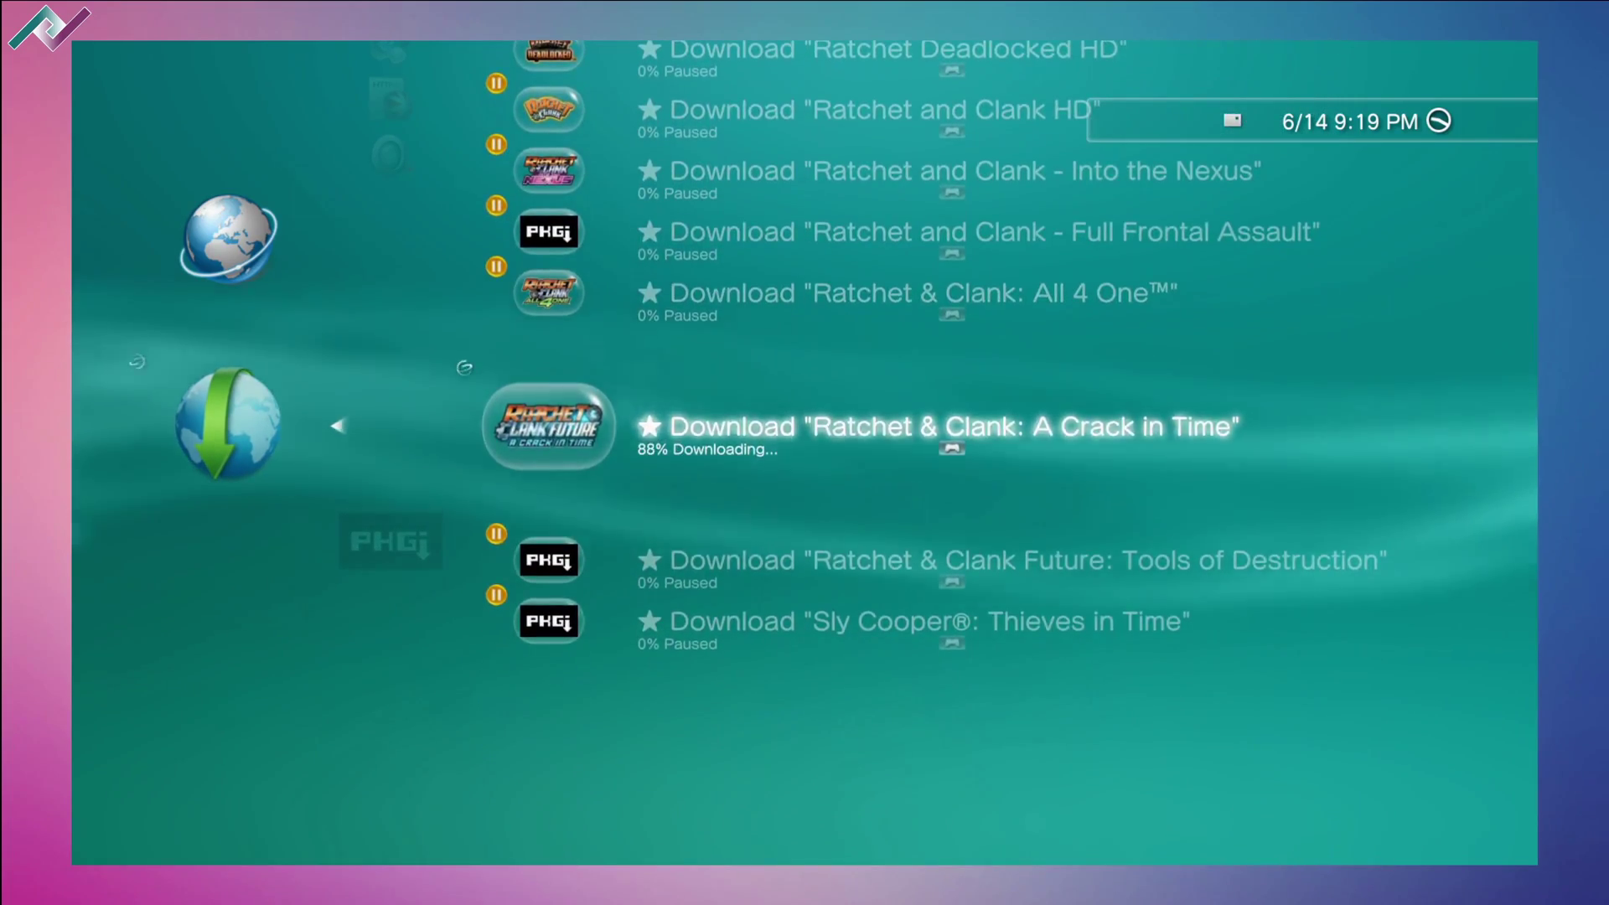
key(Return)
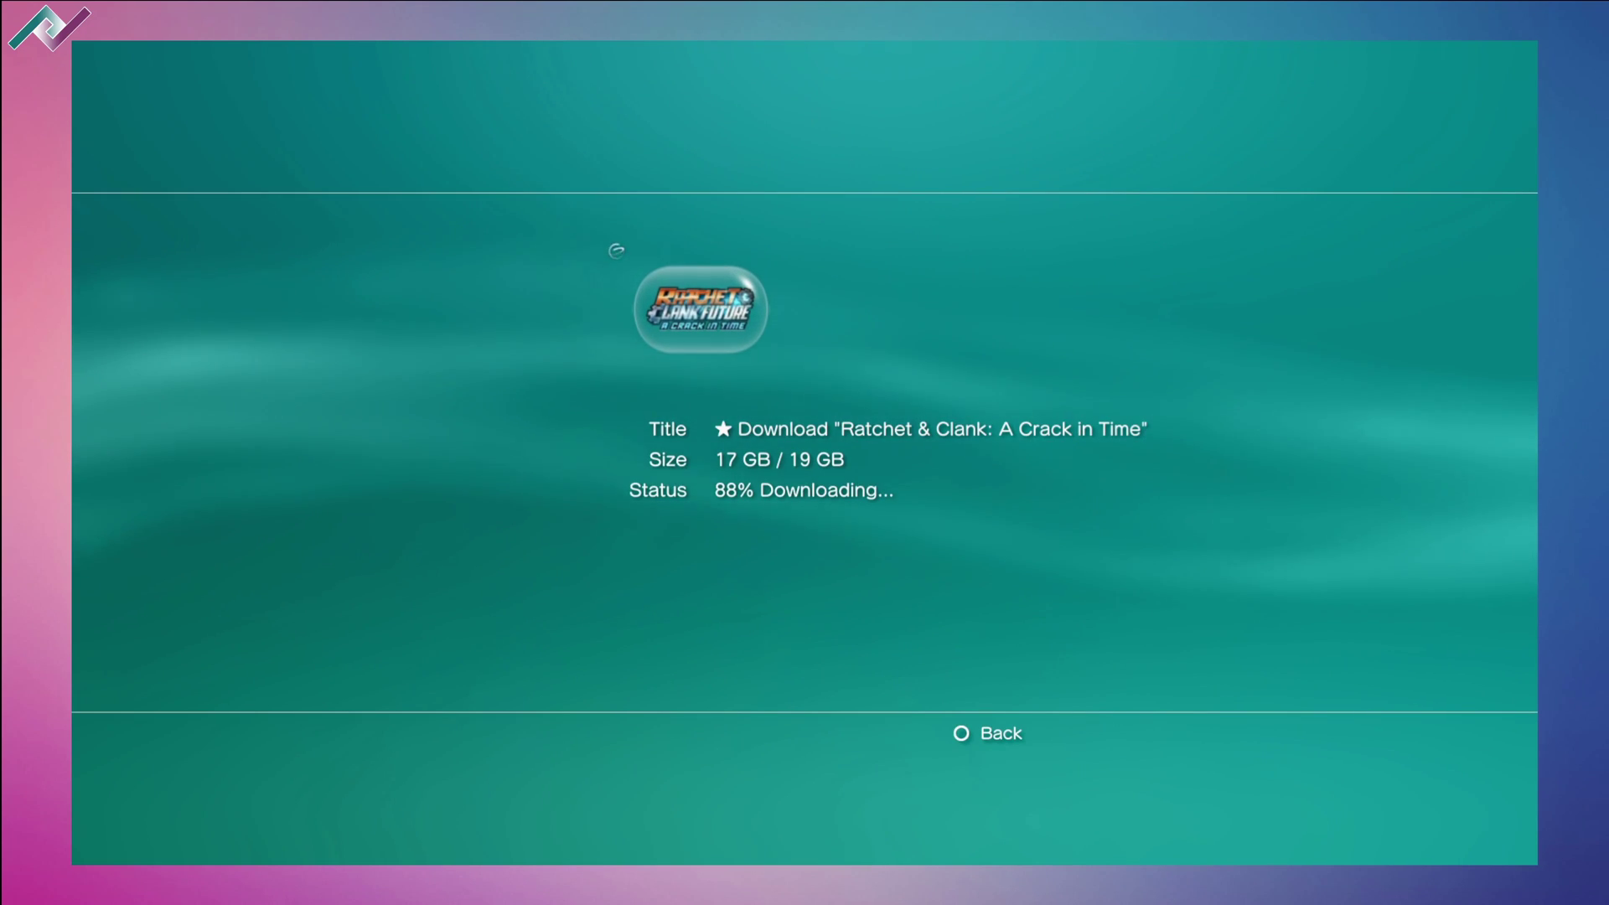
key(Escape)
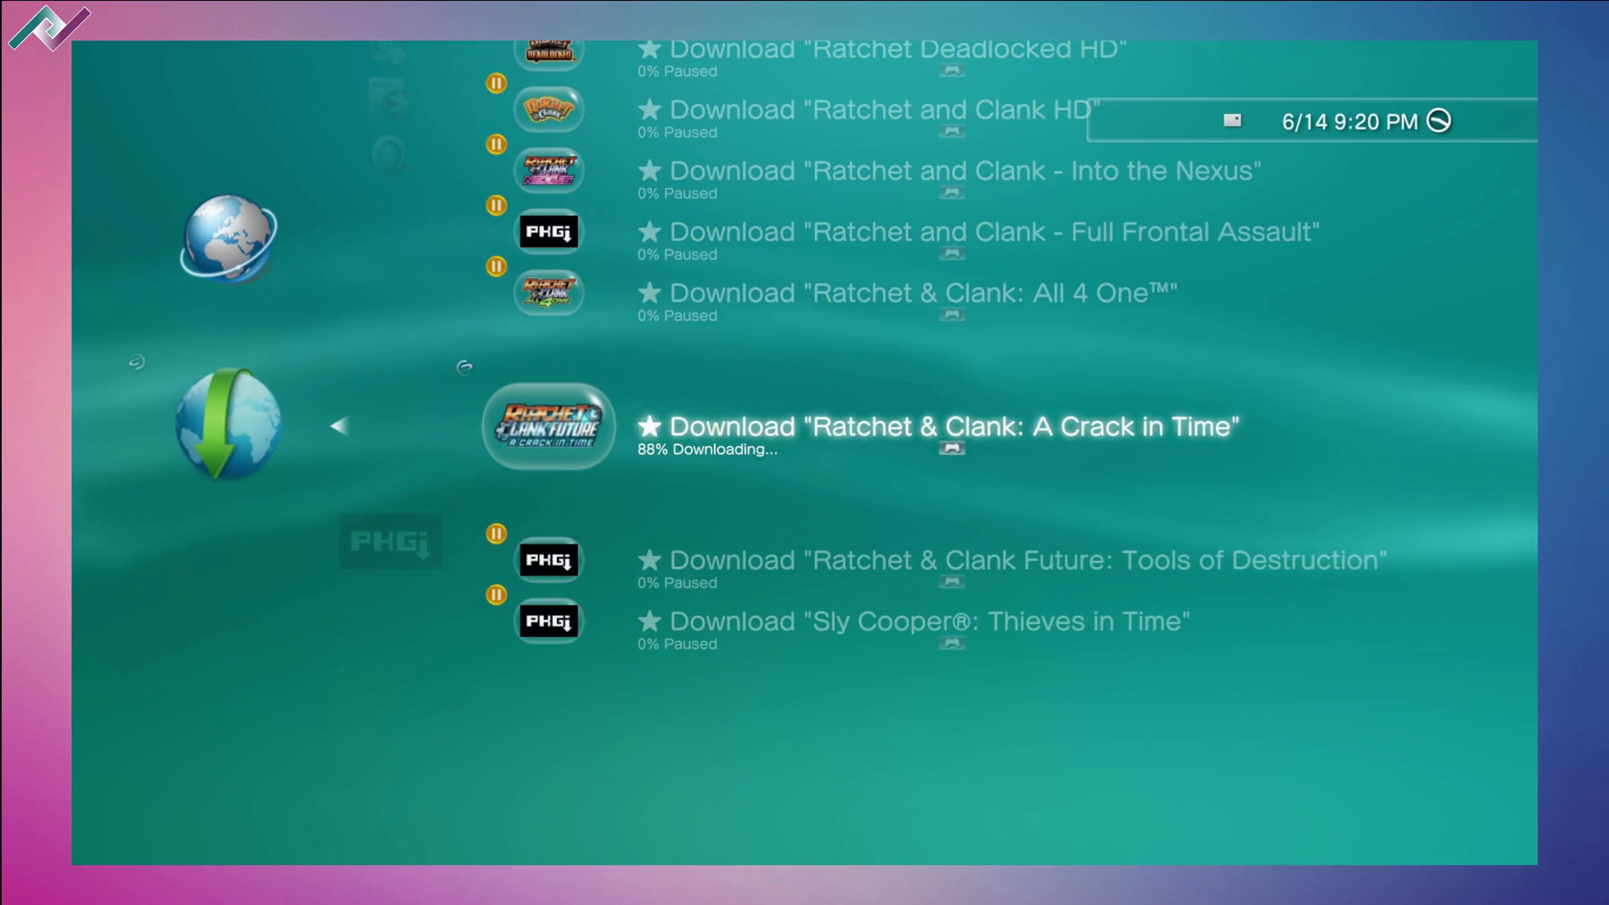
Look back up through the paused game downloads and leave the download queue
key(Up)
key(Up)
key(Up)
key(Up)
key(Up)
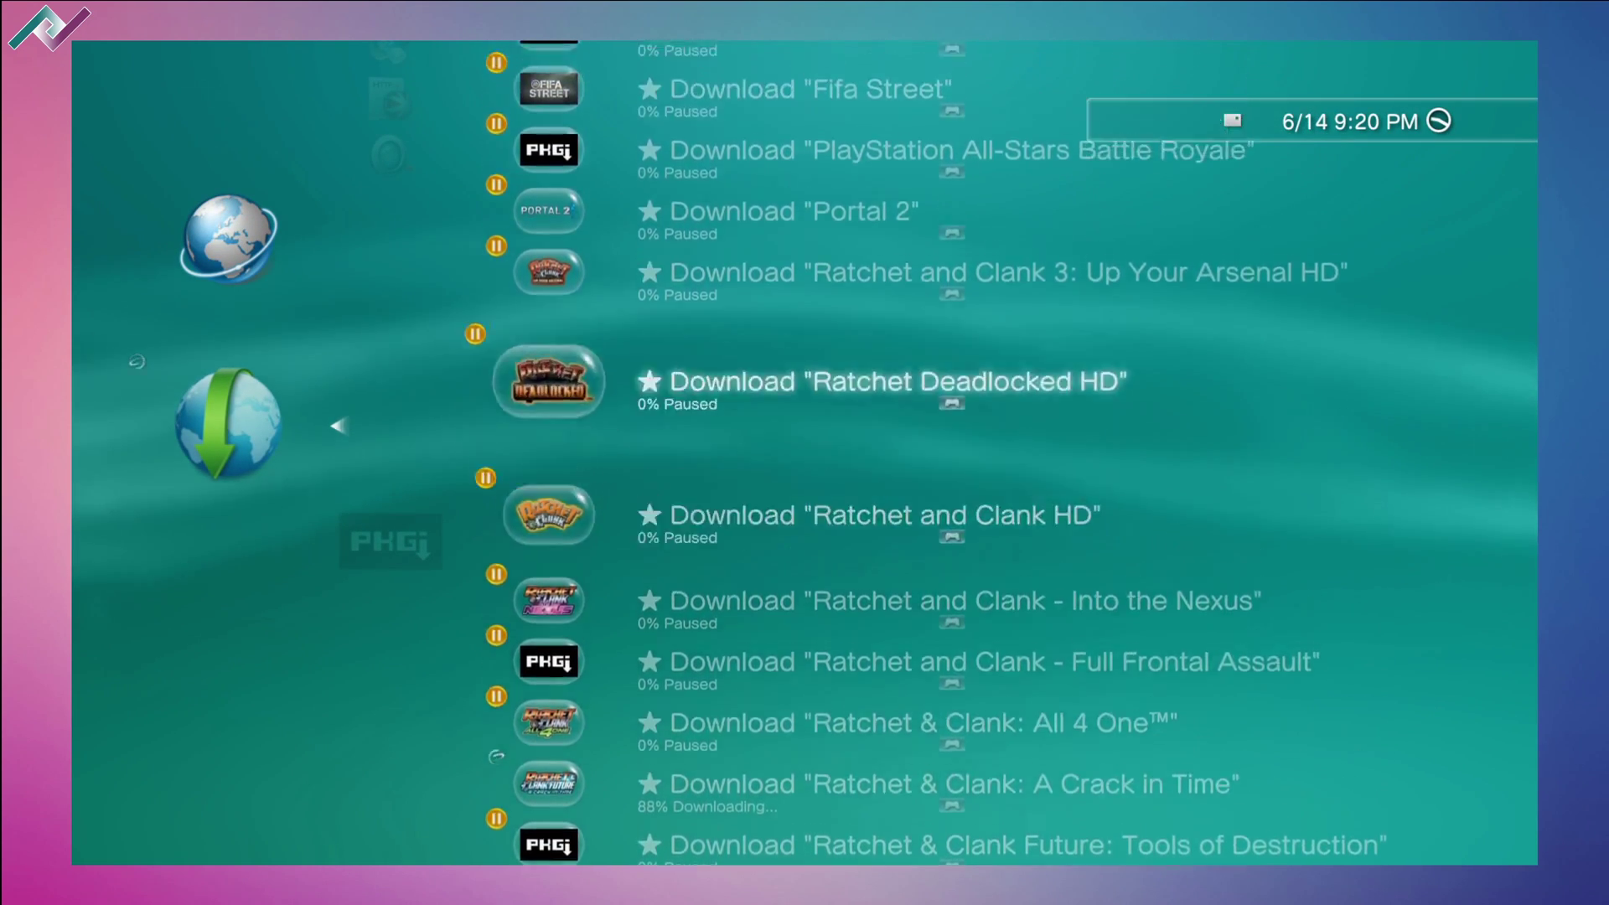
key(Up)
key(Escape)
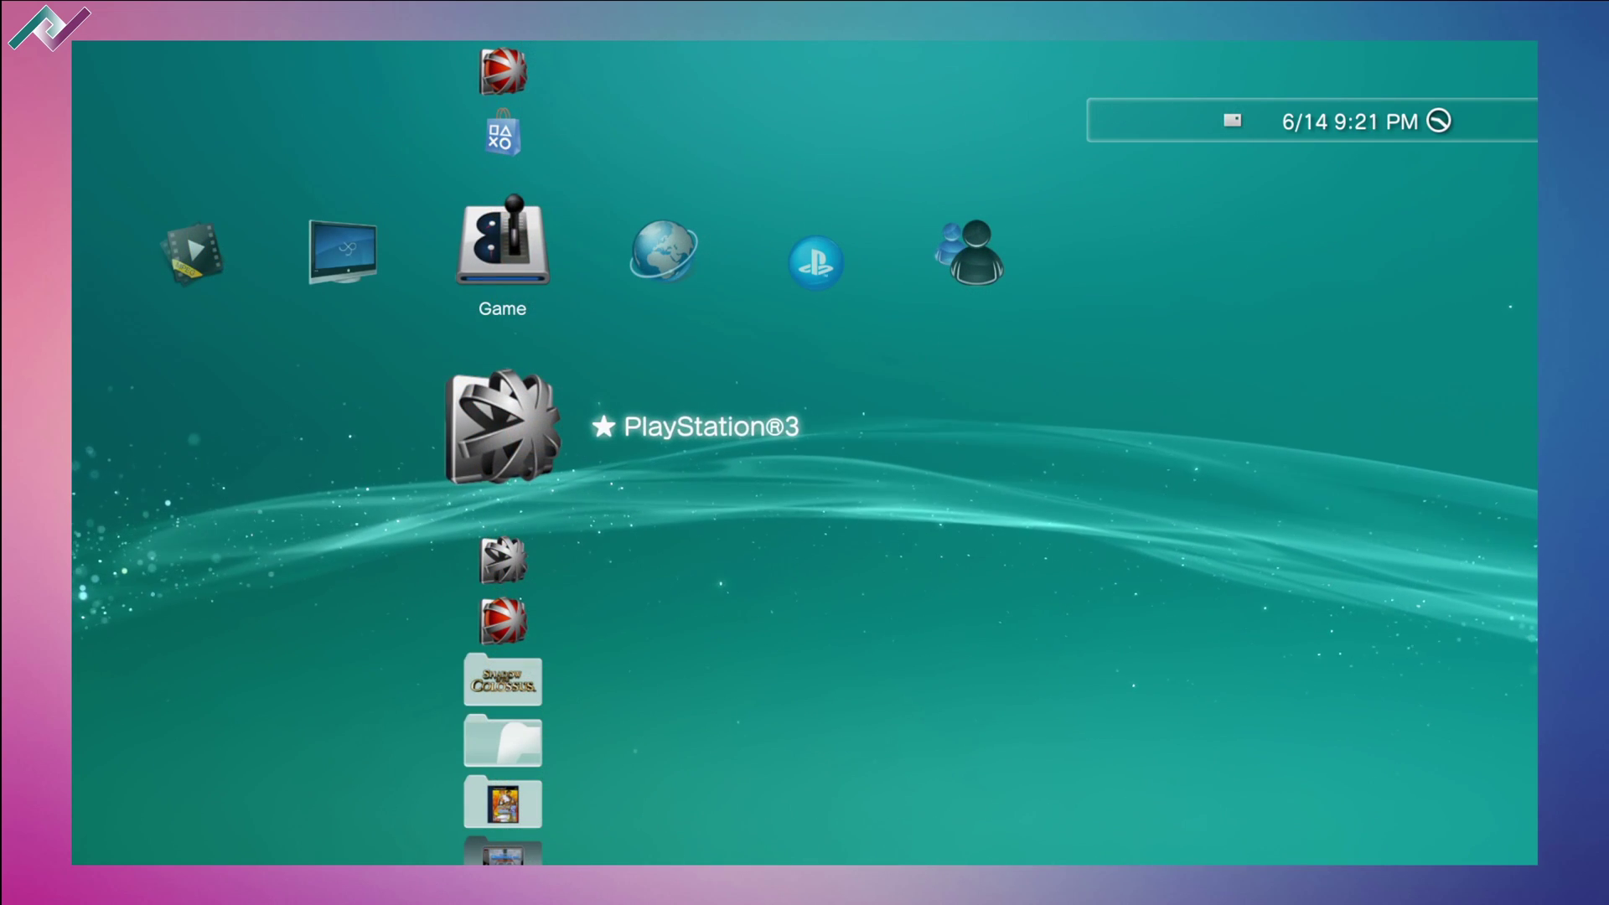